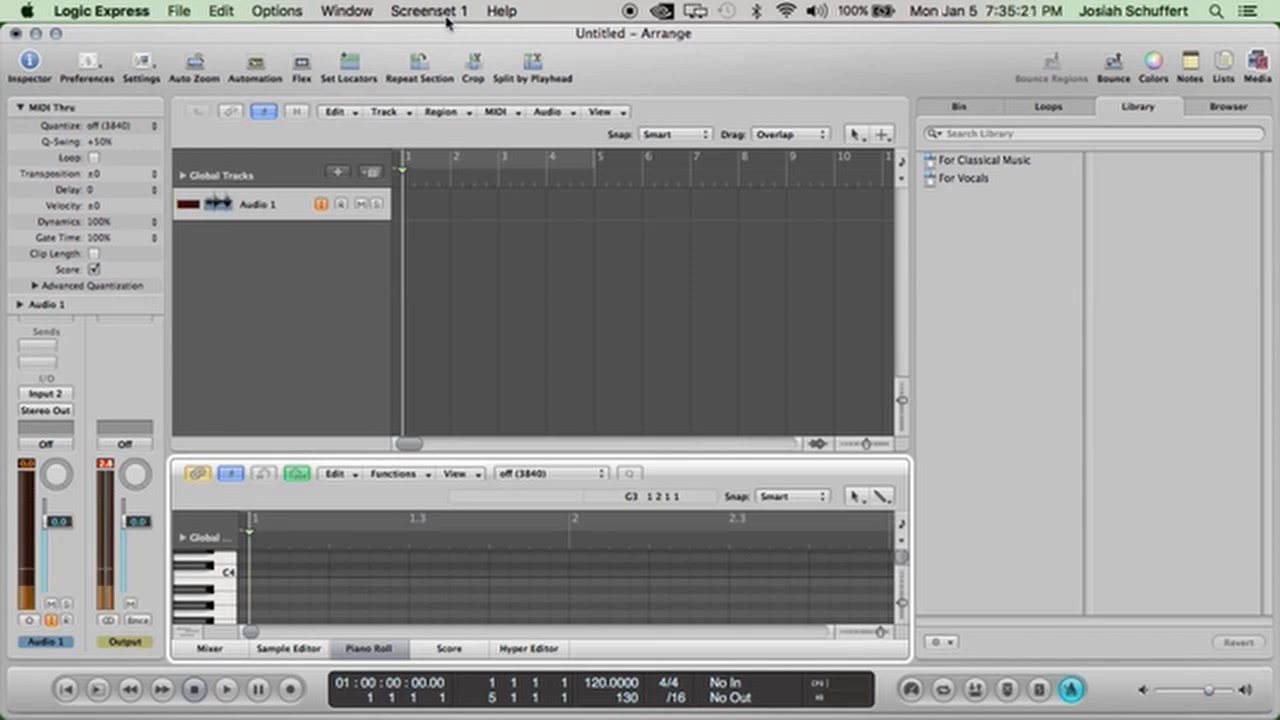
Check the program's version in the About Logic Express window, and close the window.
{"action": "left_click", "coordinate": [130, 12]}
{"action": "left_click", "coordinate": [130, 36]}
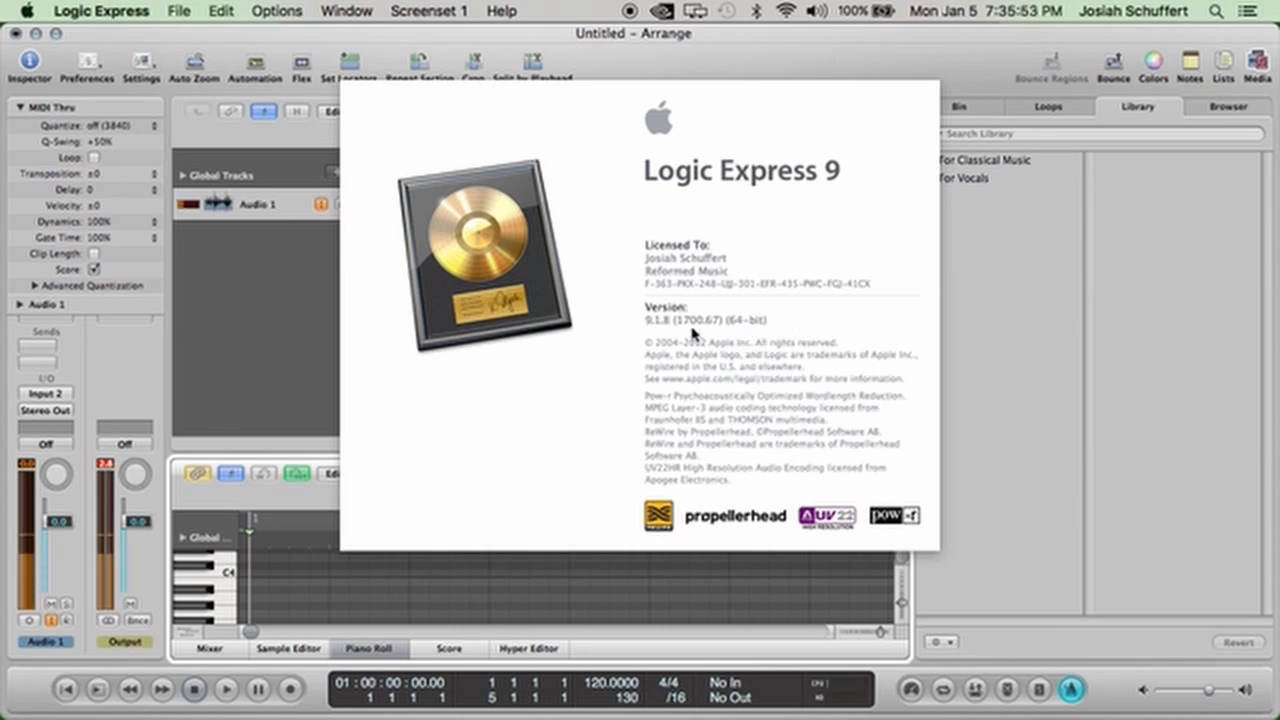
{"action": "left_click", "coordinate": [872, 335]}
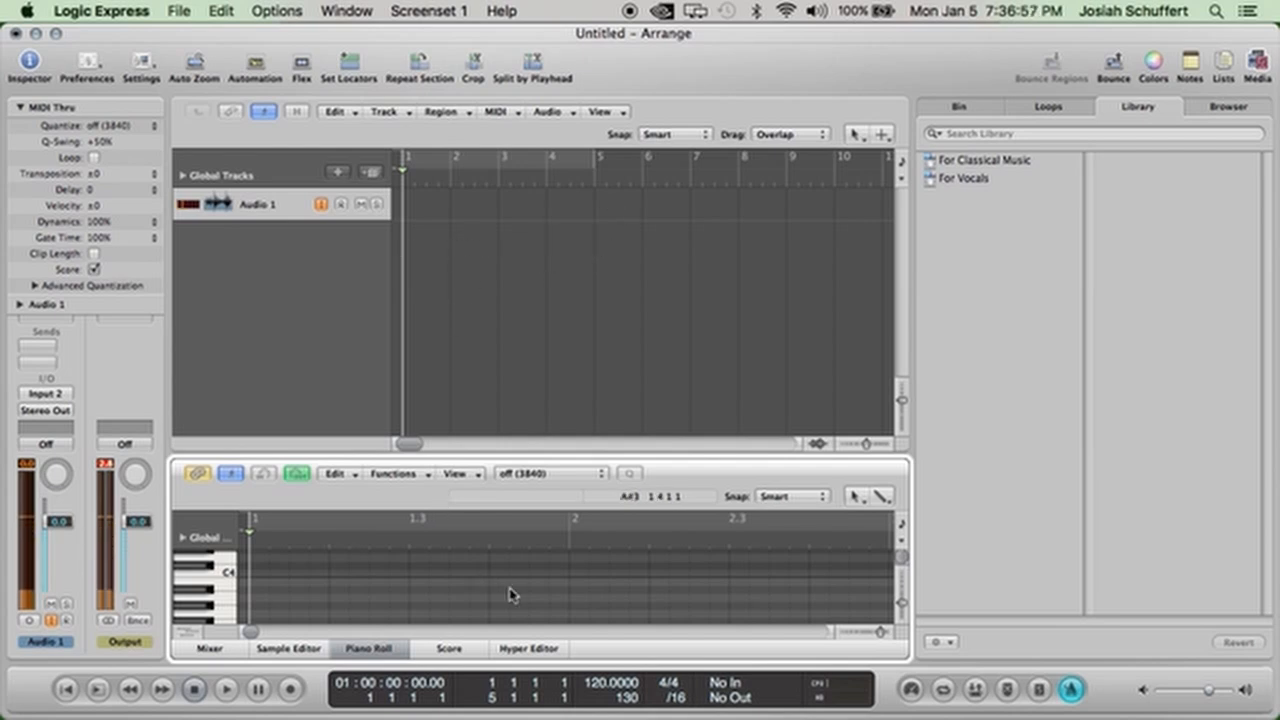
{"action": "scroll", "coordinate": [506, 594], "scroll_direction": "up", "scroll_amount": 5}
{"action": "scroll", "coordinate": [506, 594], "scroll_direction": "up", "scroll_amount": 2}
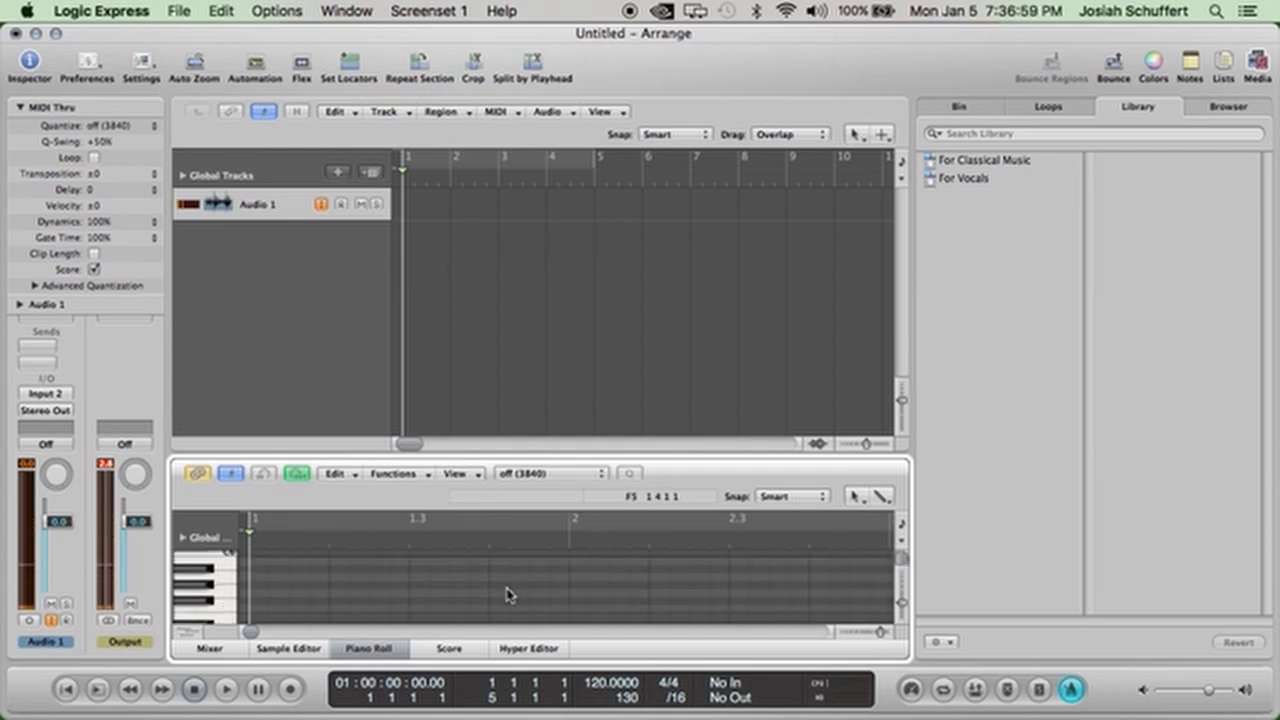
{"action": "scroll", "coordinate": [506, 594], "scroll_direction": "up", "scroll_amount": 3}
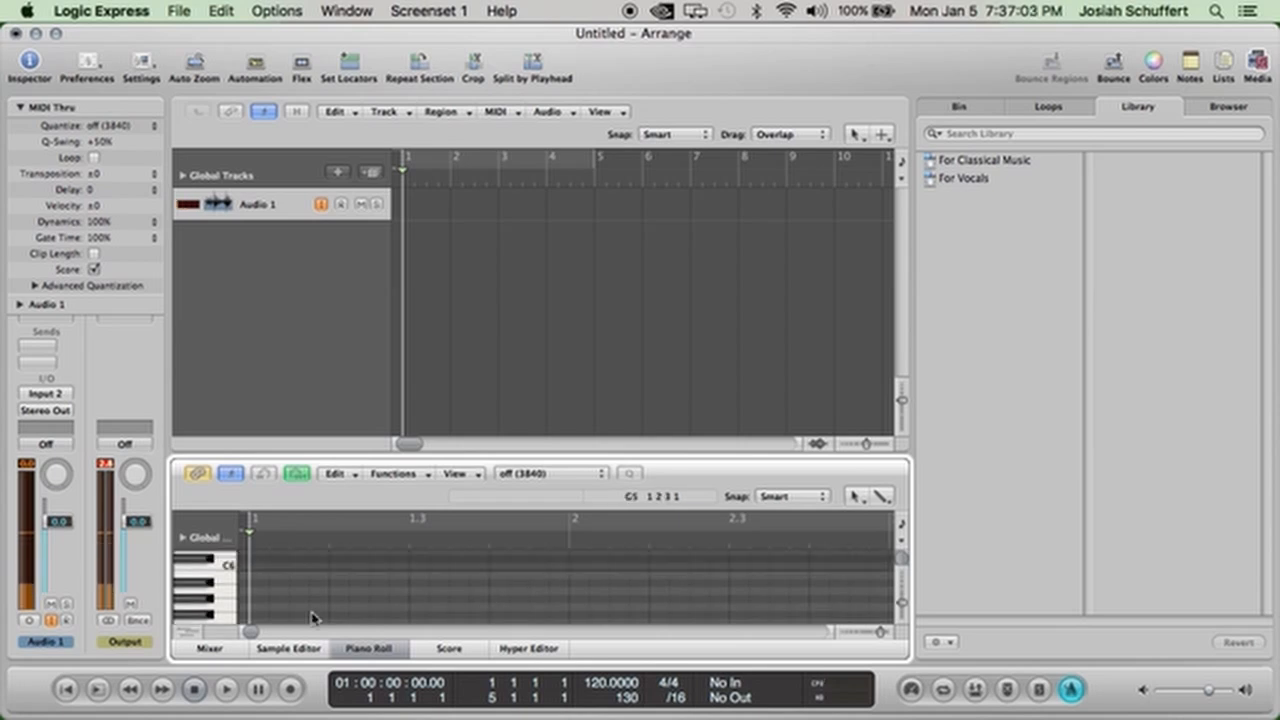
{"action": "left_click", "coordinate": [210, 649]}
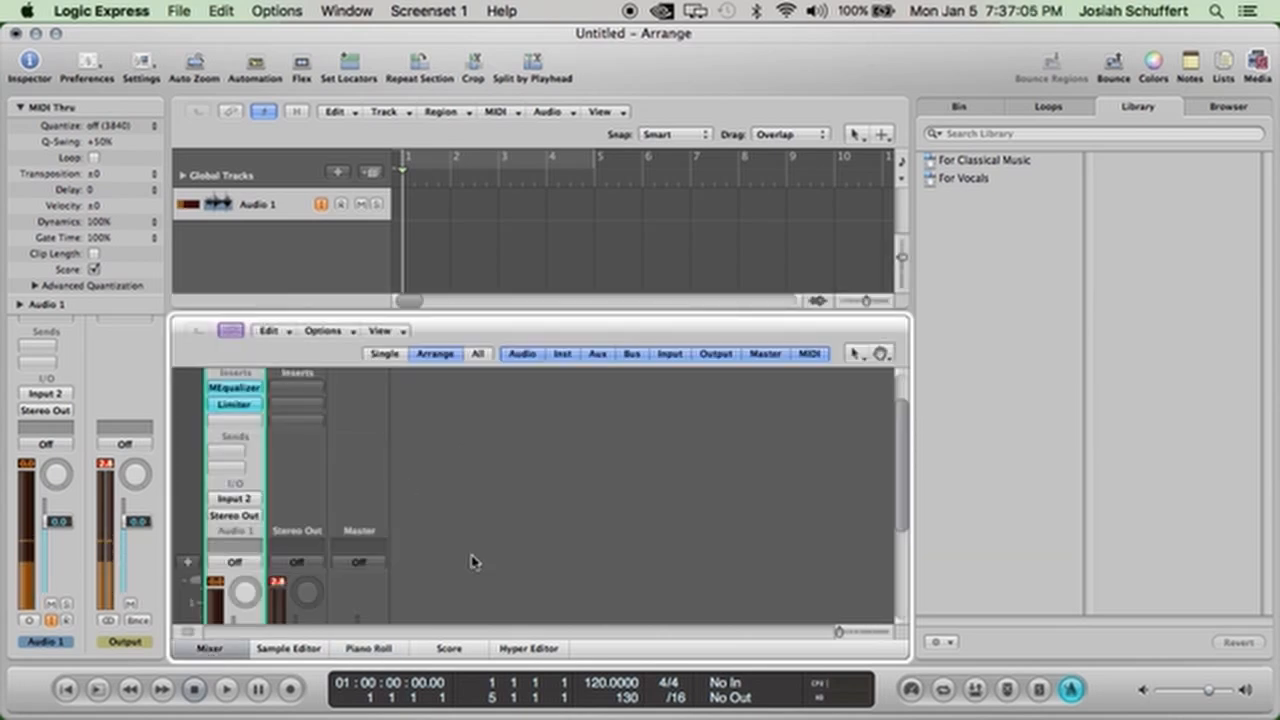
{"action": "scroll", "coordinate": [474, 565], "scroll_direction": "down", "scroll_amount": 3}
{"action": "scroll", "coordinate": [480, 571], "scroll_direction": "up", "scroll_amount": 3}
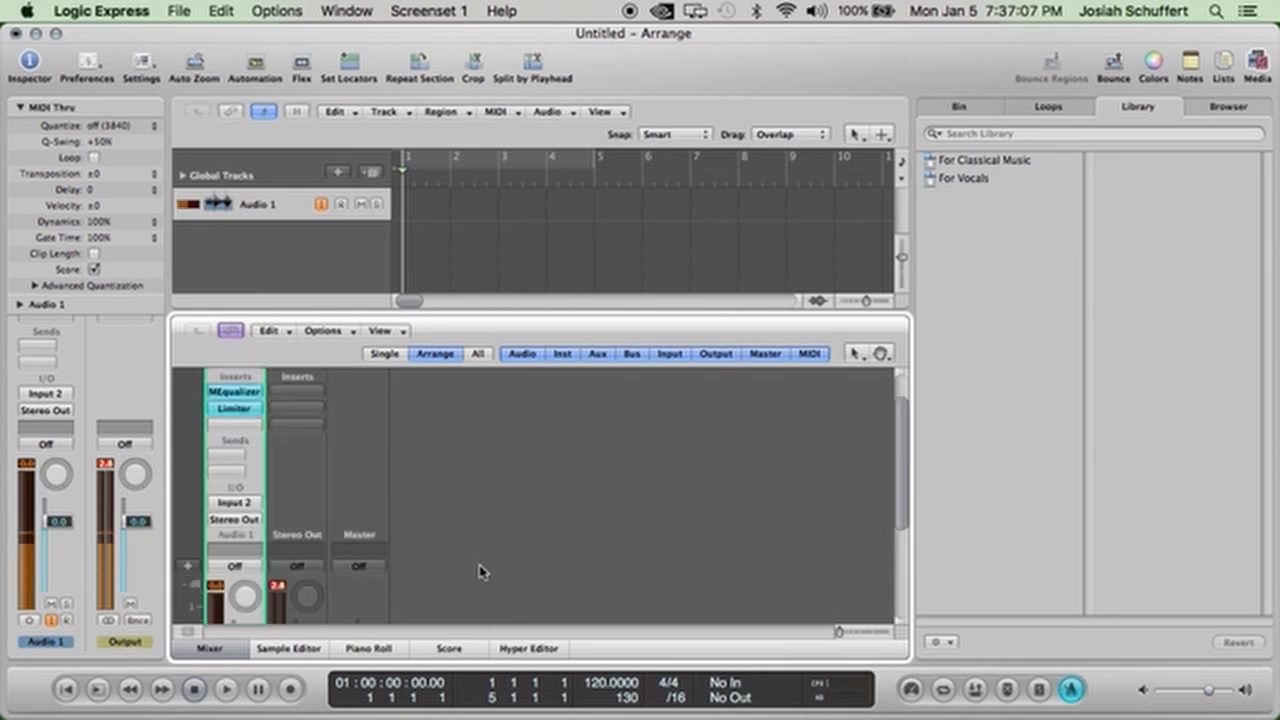
{"action": "scroll", "coordinate": [480, 571], "scroll_direction": "down", "scroll_amount": 3}
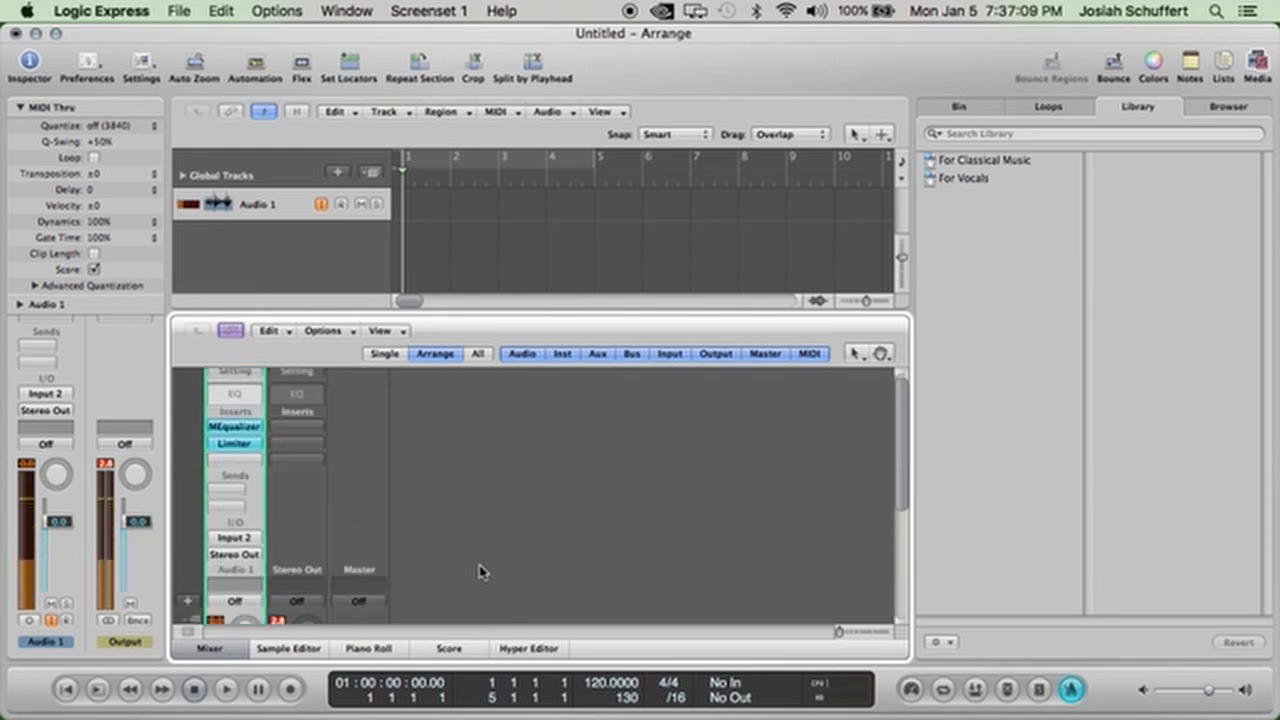
{"action": "scroll", "coordinate": [480, 571], "scroll_direction": "up", "scroll_amount": 3}
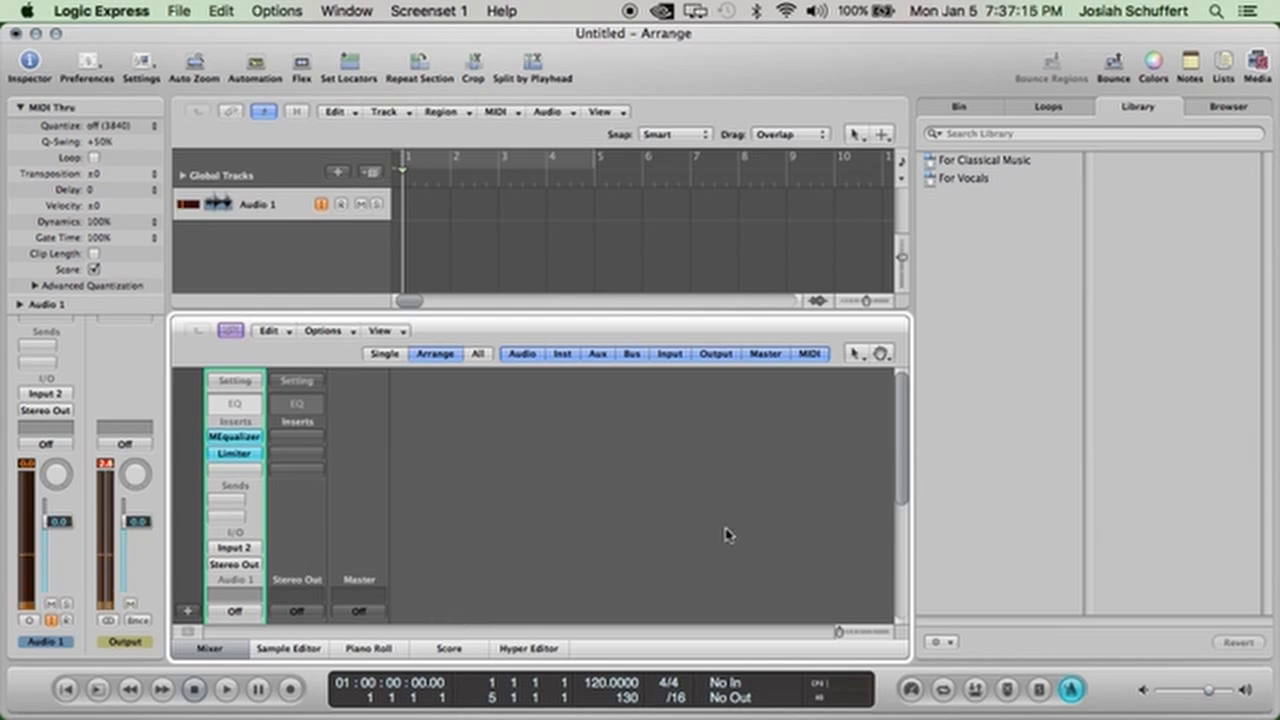
{"action": "left_click", "coordinate": [386, 651]}
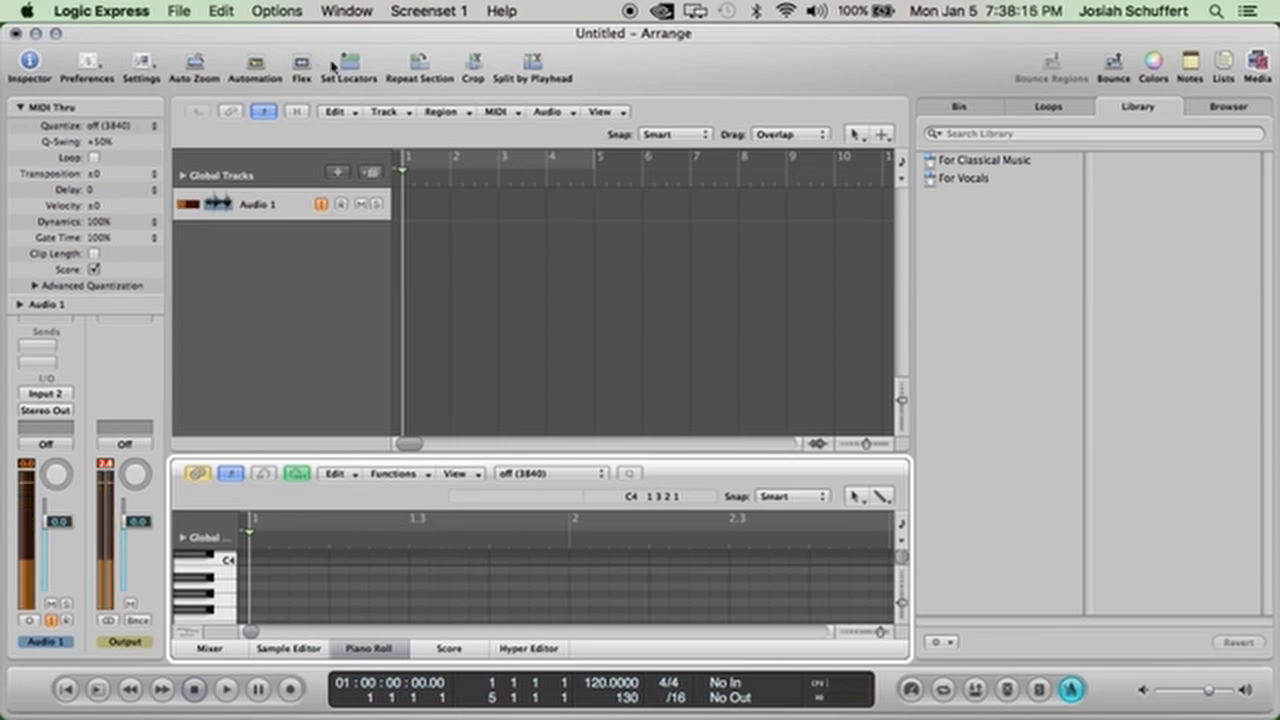
Create one new Software Instrument track with the Library opened for it.
{"action": "left_click", "coordinate": [371, 112]}
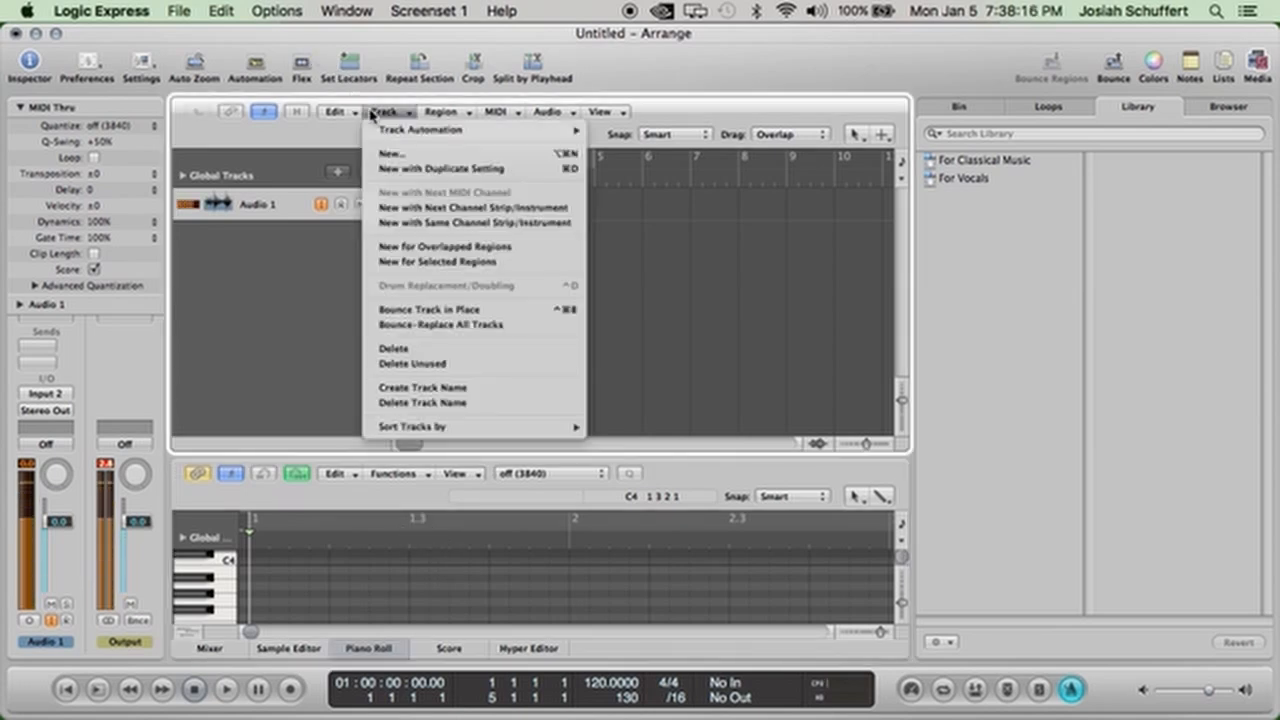
{"action": "left_click", "coordinate": [397, 155]}
{"action": "left_click", "coordinate": [590, 127]}
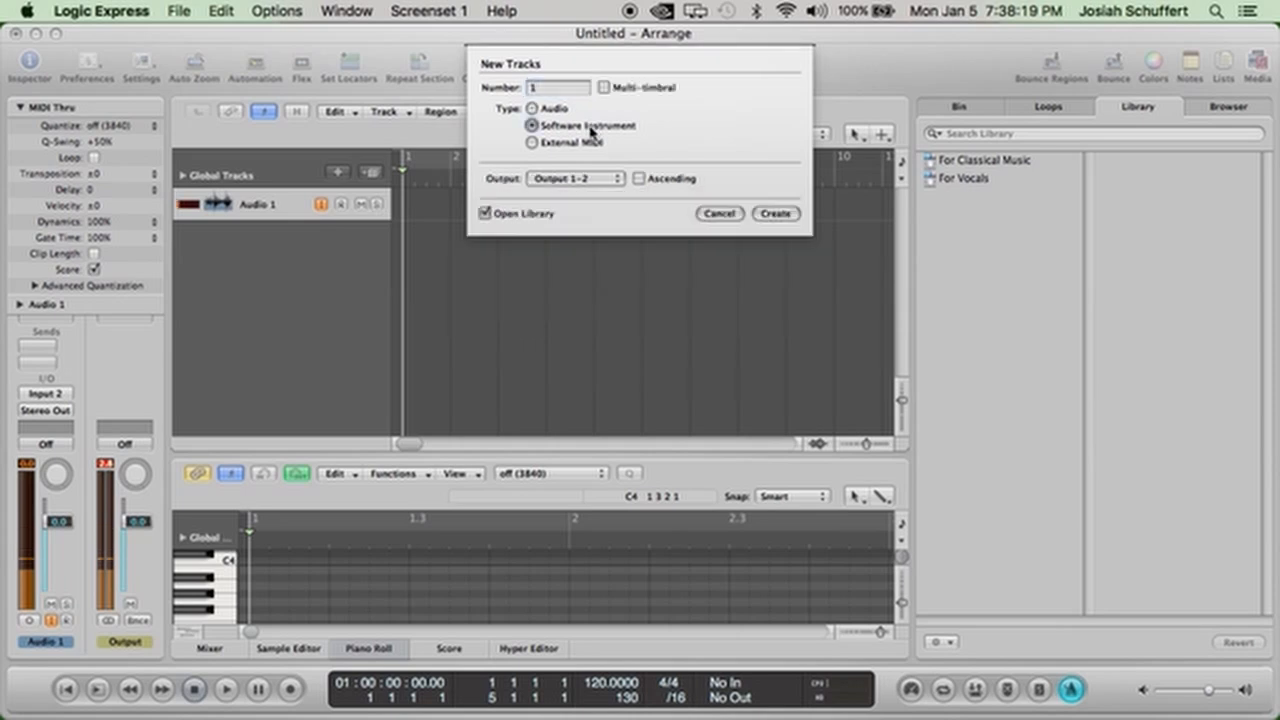
{"action": "left_click", "coordinate": [777, 215]}
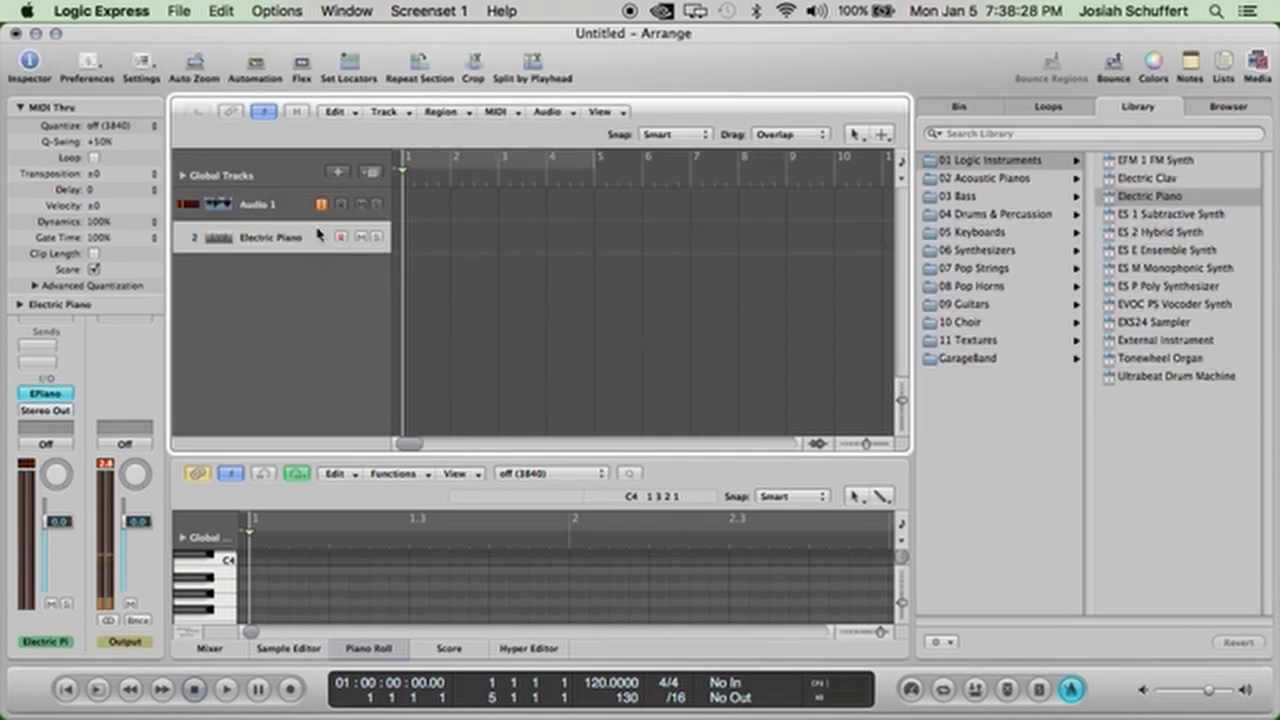
Load the Yamaha Piano Room patch from 02 Acoustic Pianos onto the new instrument track.
{"action": "left_click", "coordinate": [976, 178]}
{"action": "left_click", "coordinate": [976, 179]}
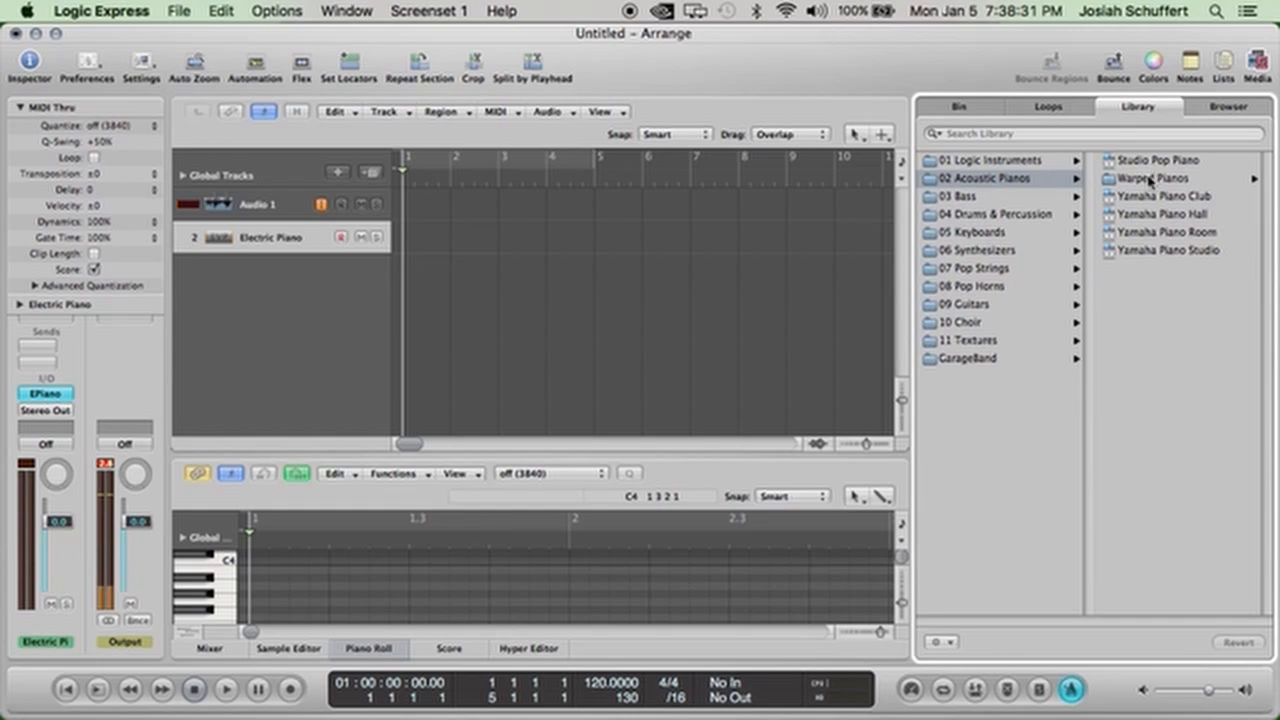
{"action": "left_click", "coordinate": [1162, 235]}
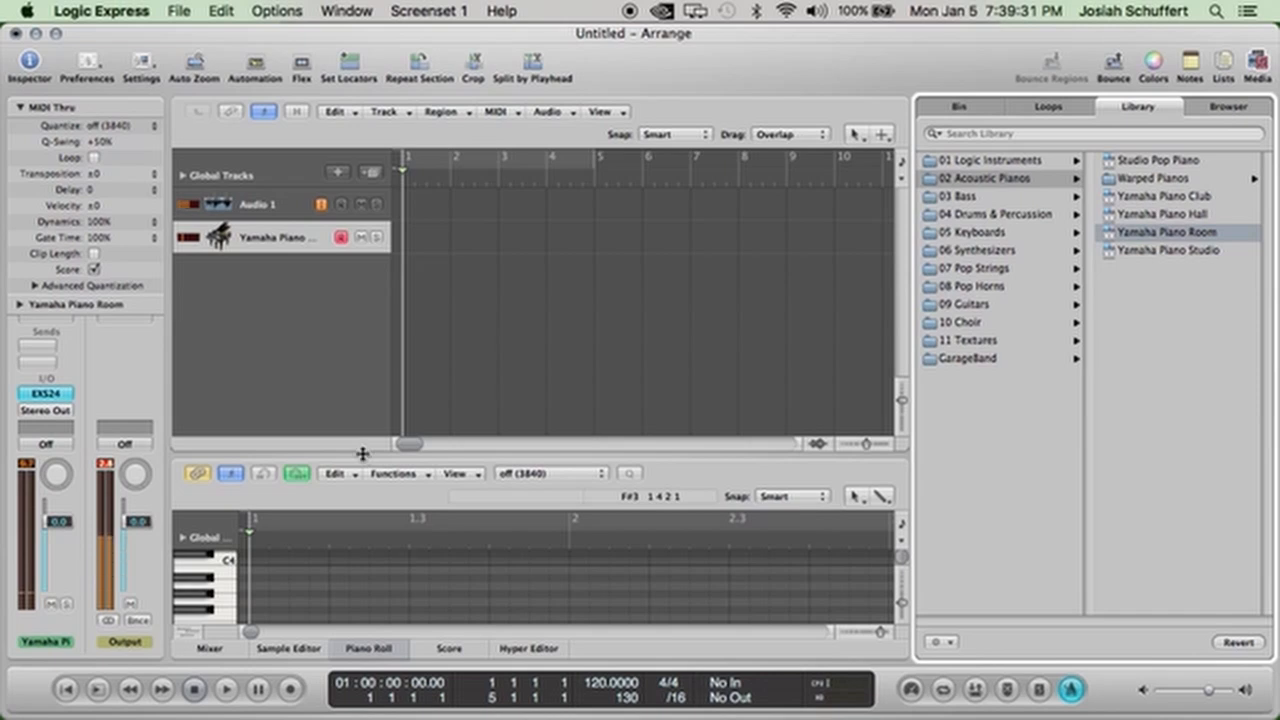
Enlarge the Piano Roll, audition a note on its keyboard, and shrink the editor back to about its former height.
{"action": "left_click_drag", "start_coordinate": [364, 453], "coordinate": [360, 192]}
{"action": "scroll", "coordinate": [195, 490], "scroll_direction": "up", "scroll_amount": 8}
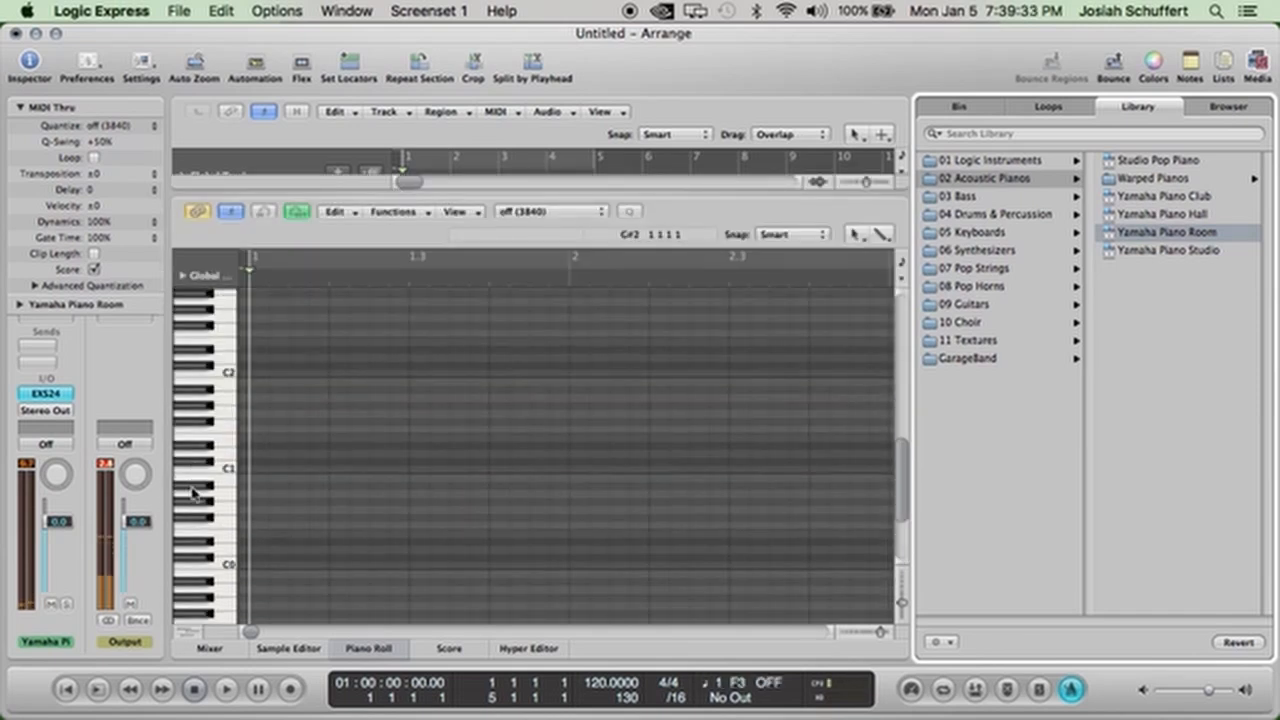
{"action": "scroll", "coordinate": [195, 490], "scroll_direction": "down", "scroll_amount": 3}
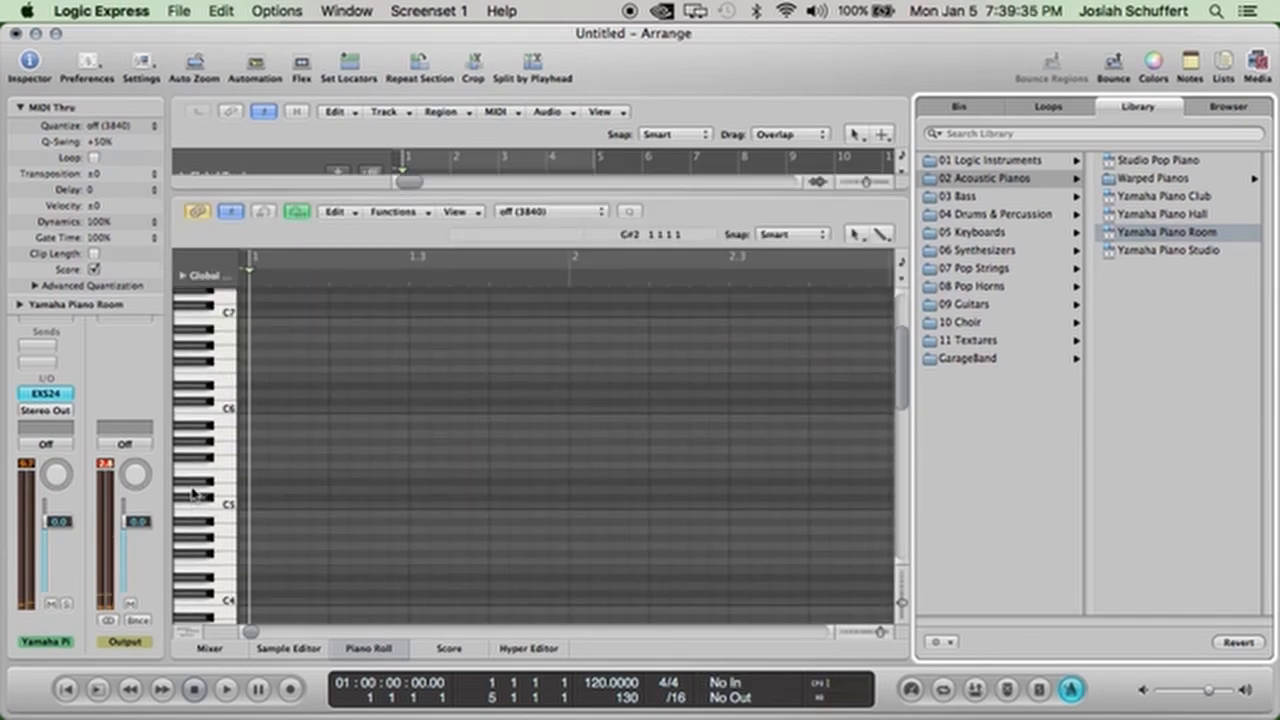
{"action": "left_click", "coordinate": [195, 490]}
{"action": "scroll", "coordinate": [195, 490], "scroll_direction": "down", "scroll_amount": 1}
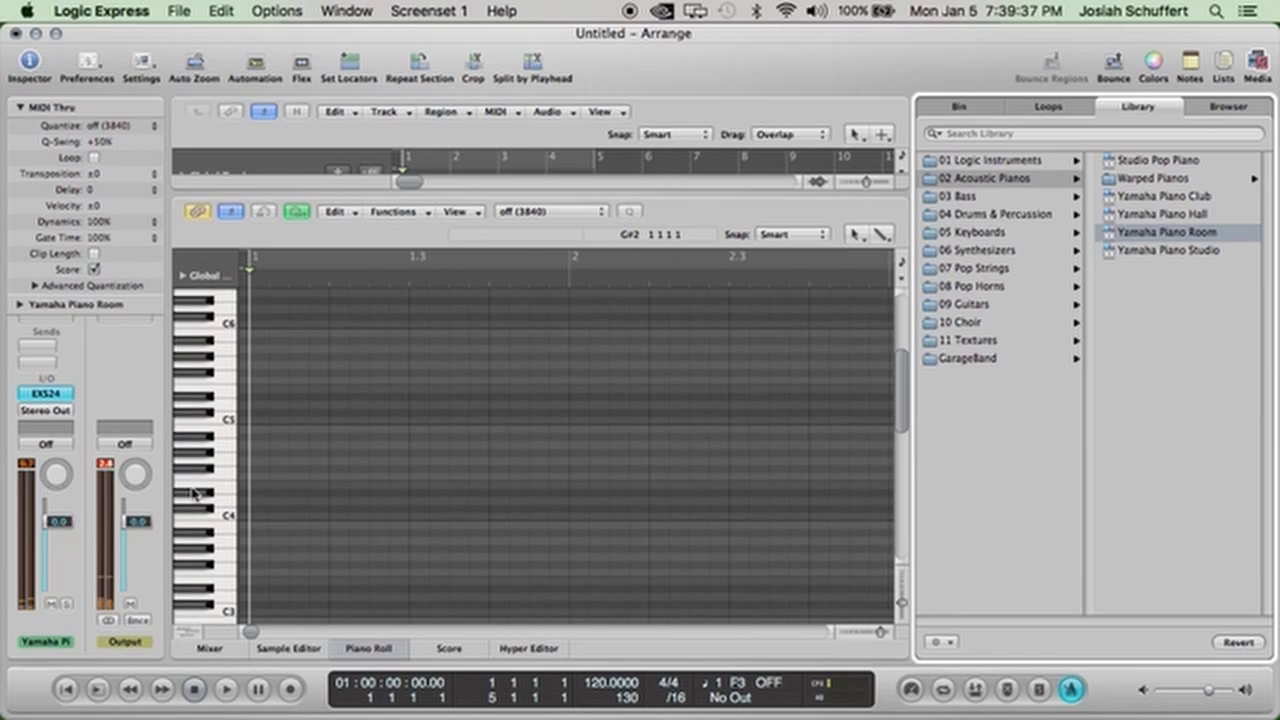
{"action": "left_click_drag", "start_coordinate": [510, 200], "coordinate": [539, 471]}
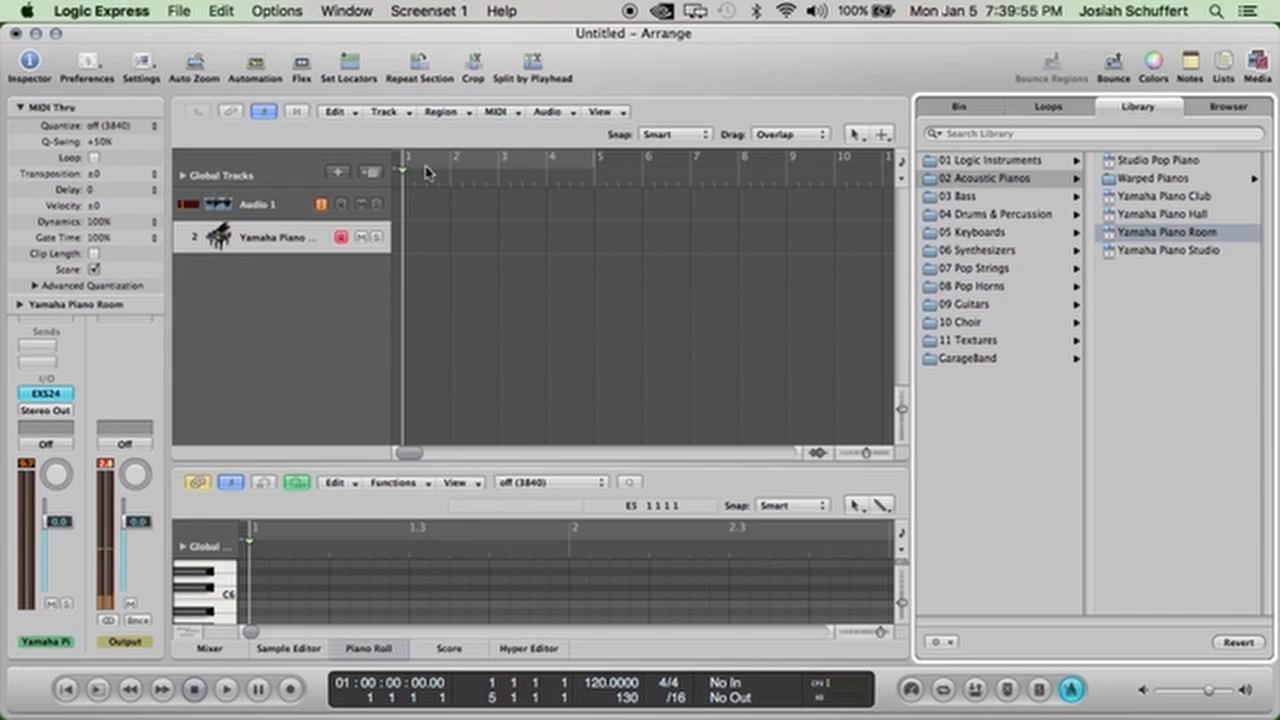
Select the Audio 1 track and examine the inserts, sends, I/O, faders and meters of all channel strips in the Mixer.
{"action": "left_click", "coordinate": [248, 211]}
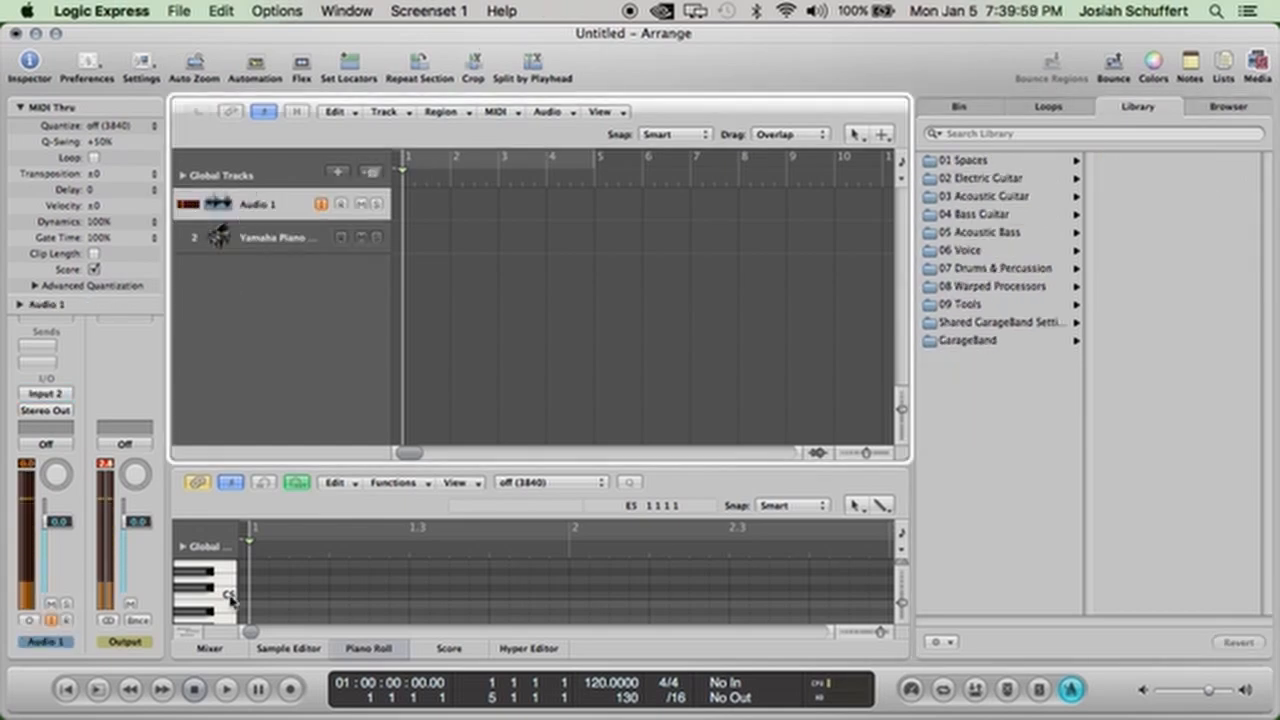
{"action": "left_click", "coordinate": [210, 650]}
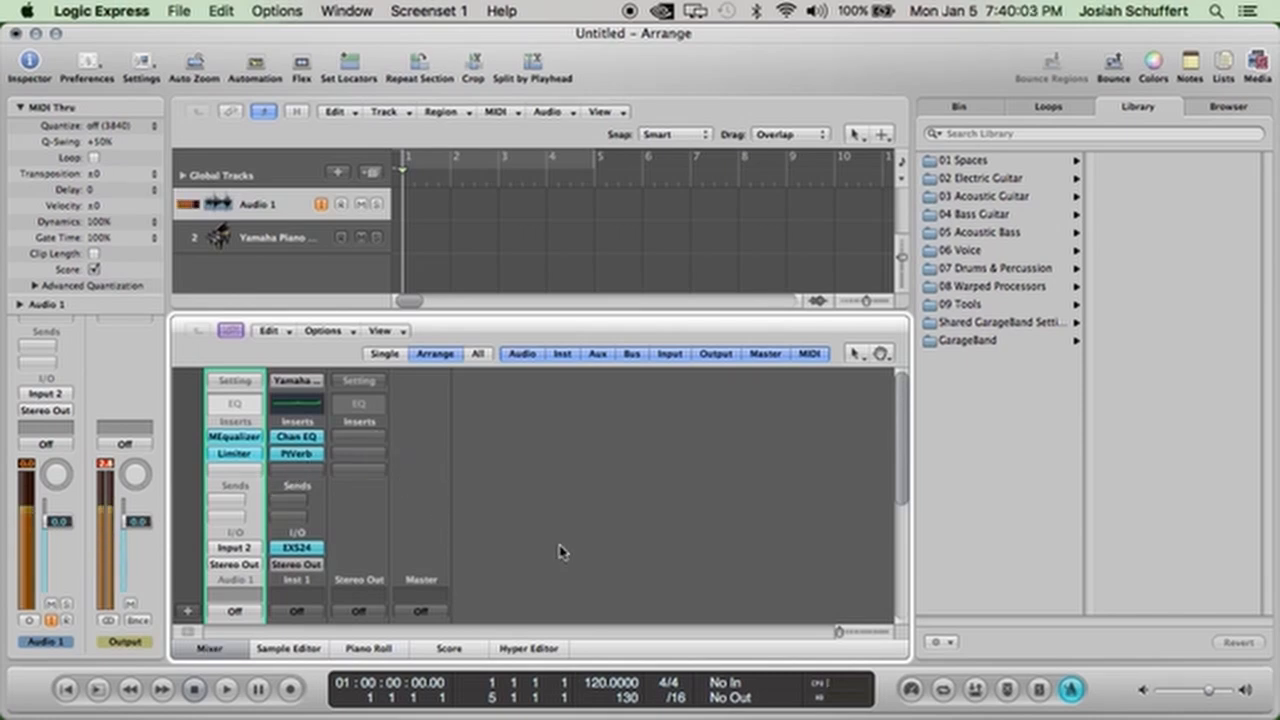
{"action": "scroll", "coordinate": [560, 550], "scroll_direction": "down", "scroll_amount": 3}
{"action": "scroll", "coordinate": [560, 552], "scroll_direction": "down", "scroll_amount": 3}
{"action": "scroll", "coordinate": [560, 552], "scroll_direction": "up", "scroll_amount": 6}
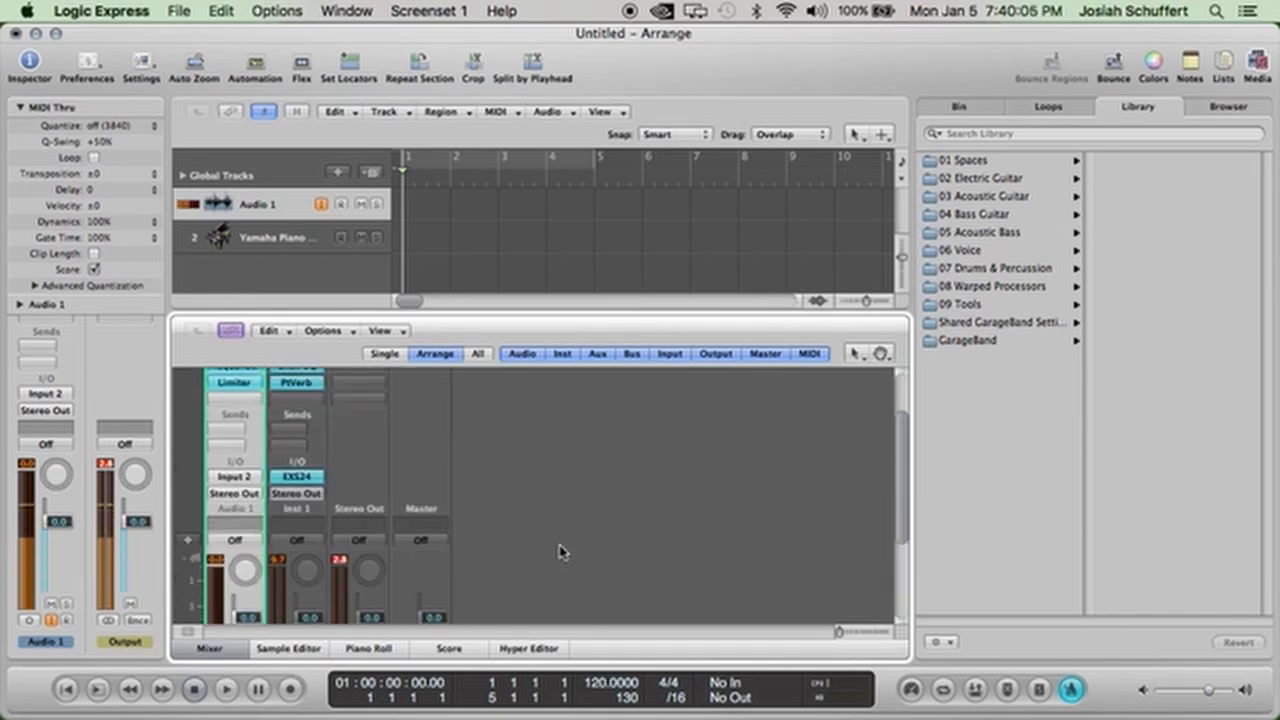
{"action": "scroll", "coordinate": [560, 552], "scroll_direction": "down", "scroll_amount": 5}
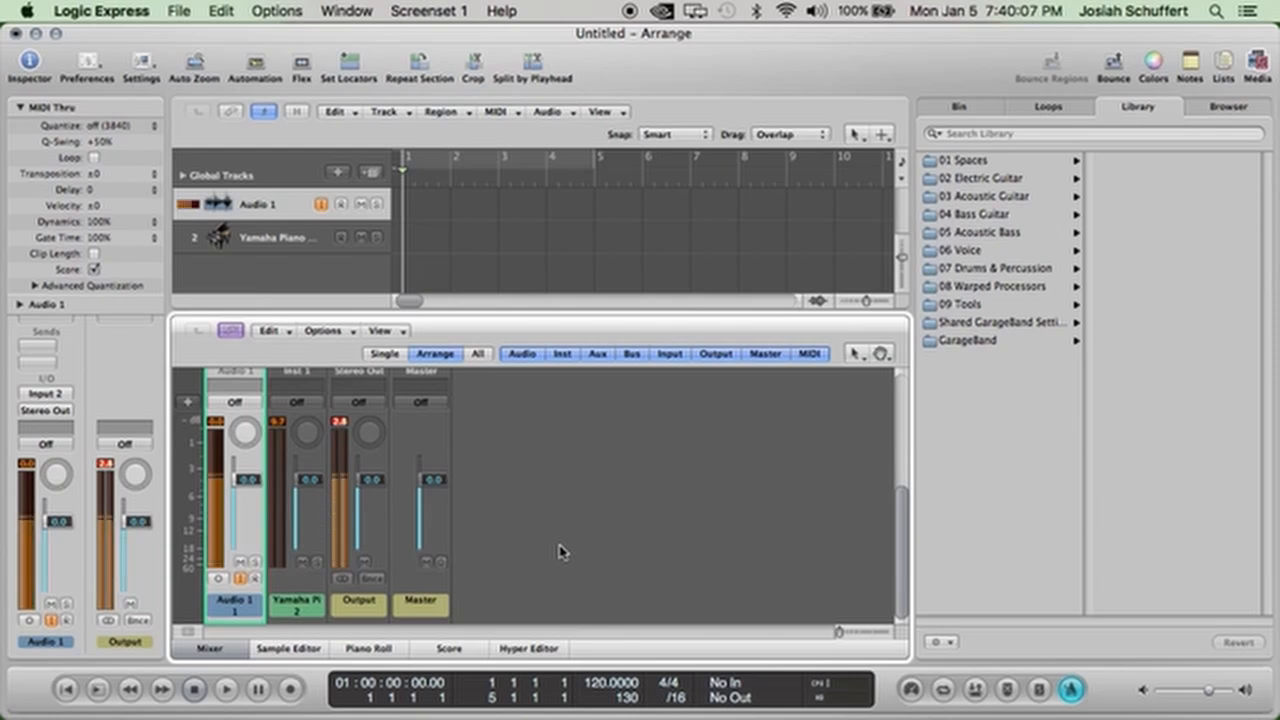
{"action": "scroll", "coordinate": [560, 552], "scroll_direction": "up", "scroll_amount": 5}
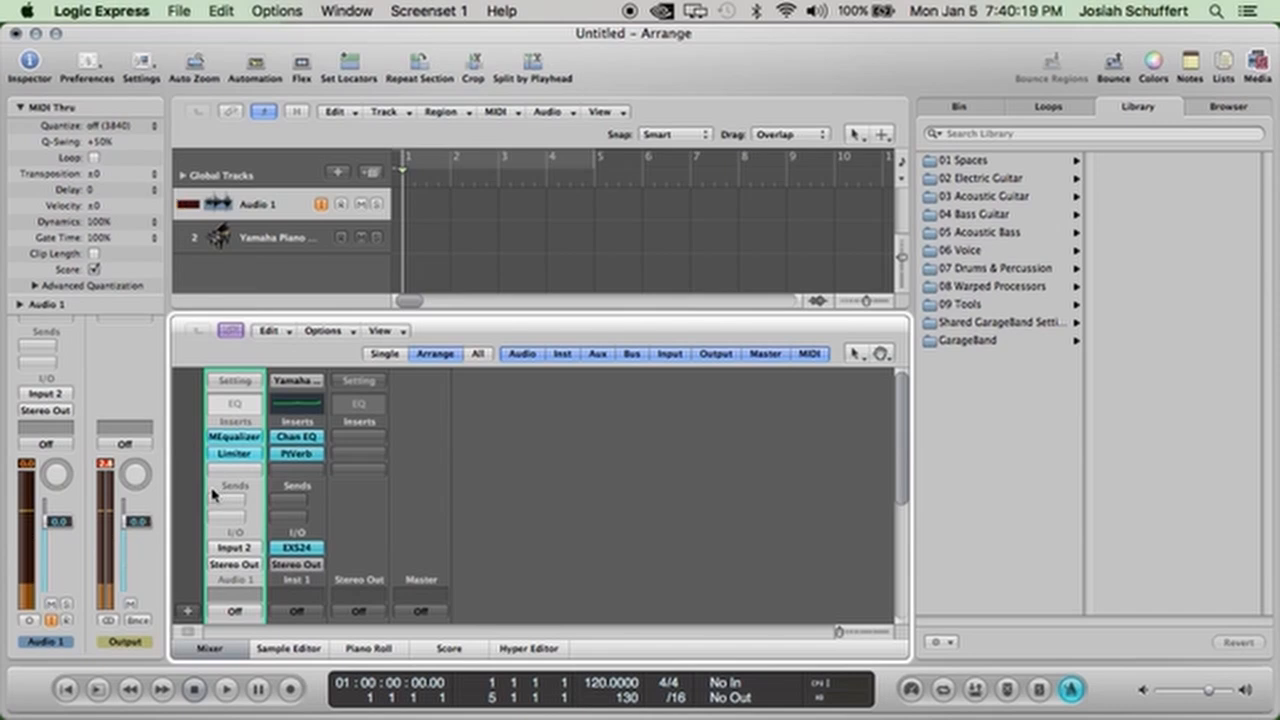
{"action": "scroll", "coordinate": [245, 545], "scroll_direction": "down", "scroll_amount": 2}
{"action": "scroll", "coordinate": [245, 545], "scroll_direction": "down", "scroll_amount": 5}
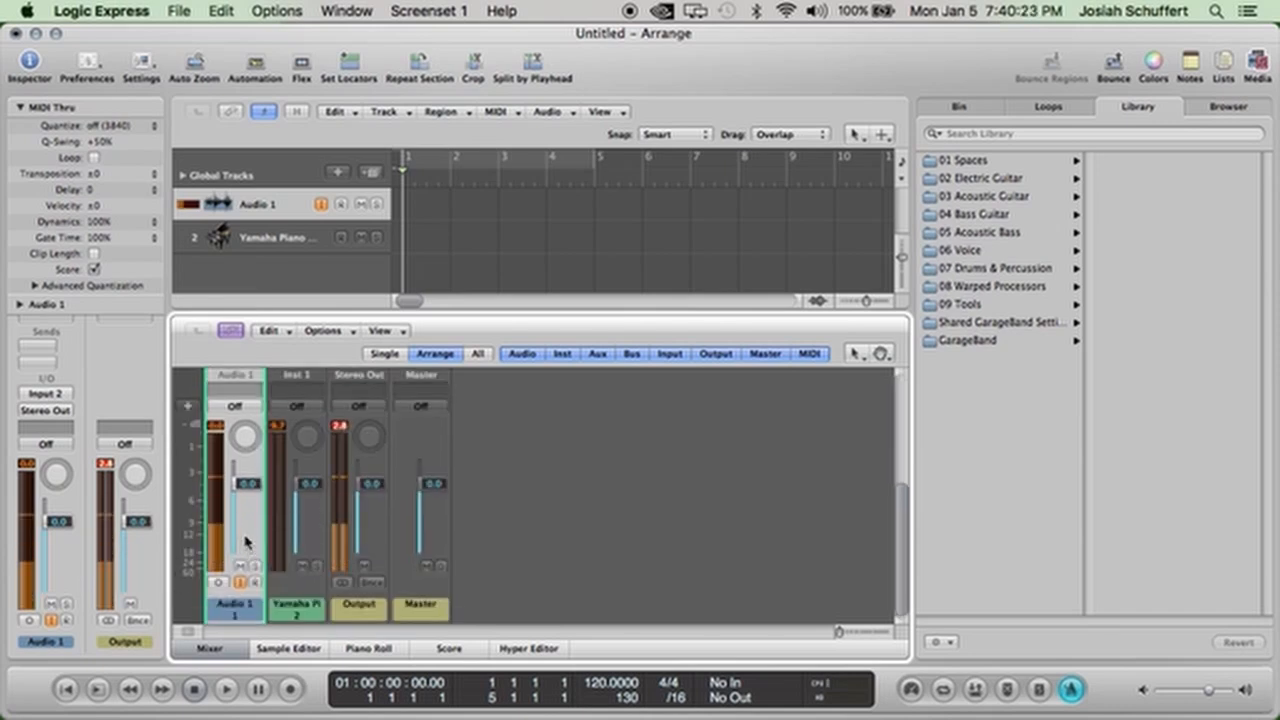
{"action": "scroll", "coordinate": [245, 545], "scroll_direction": "up", "scroll_amount": 6}
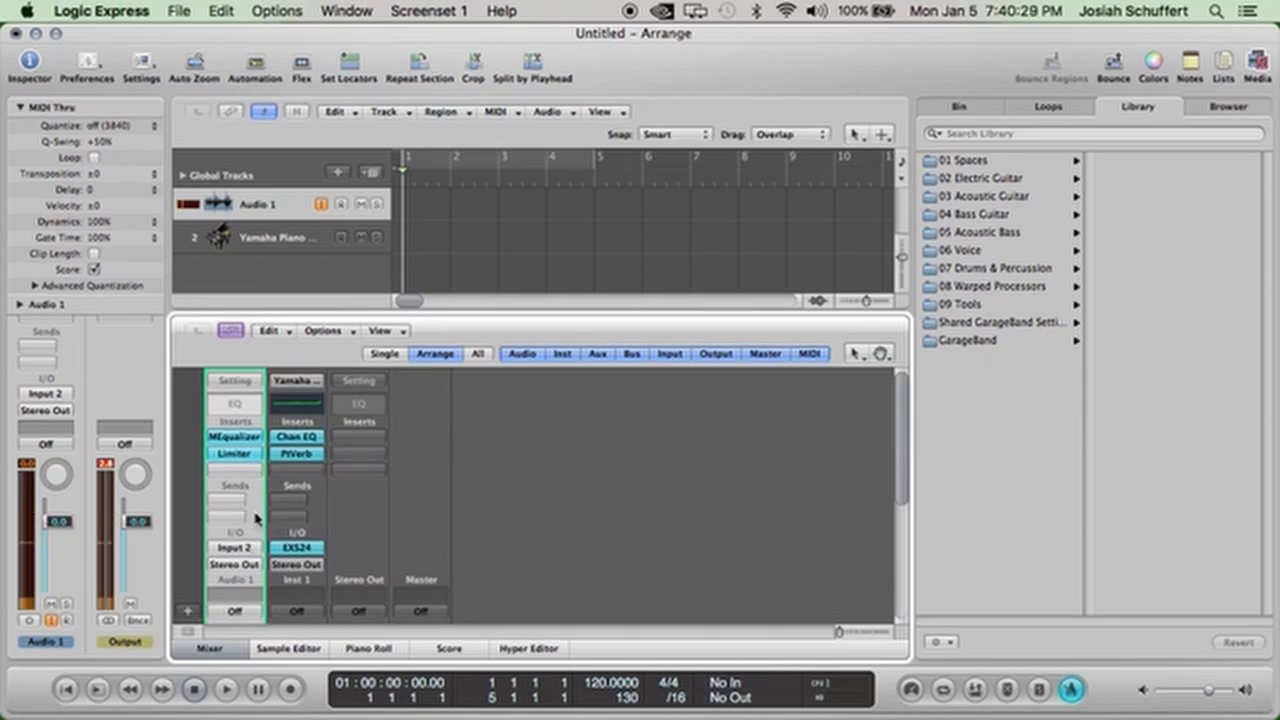
{"action": "scroll", "coordinate": [255, 517], "scroll_direction": "down", "scroll_amount": 5}
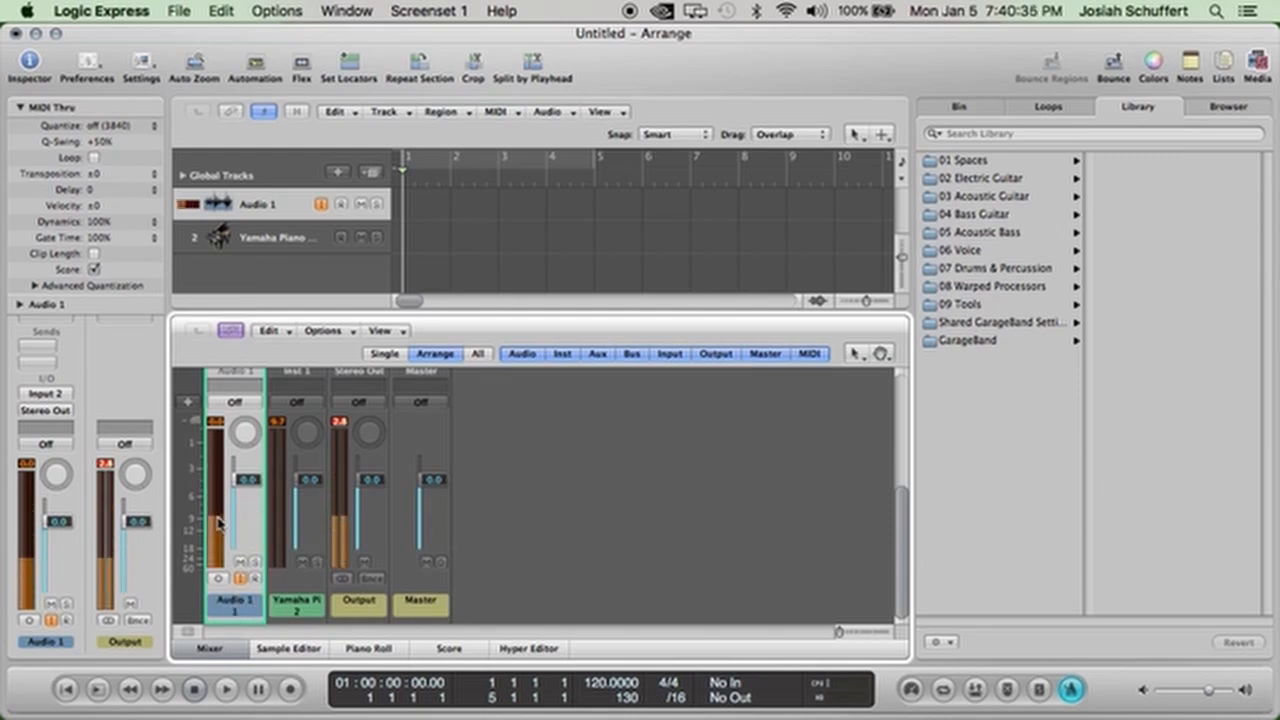
{"action": "scroll", "coordinate": [218, 521], "scroll_direction": "up", "scroll_amount": 5}
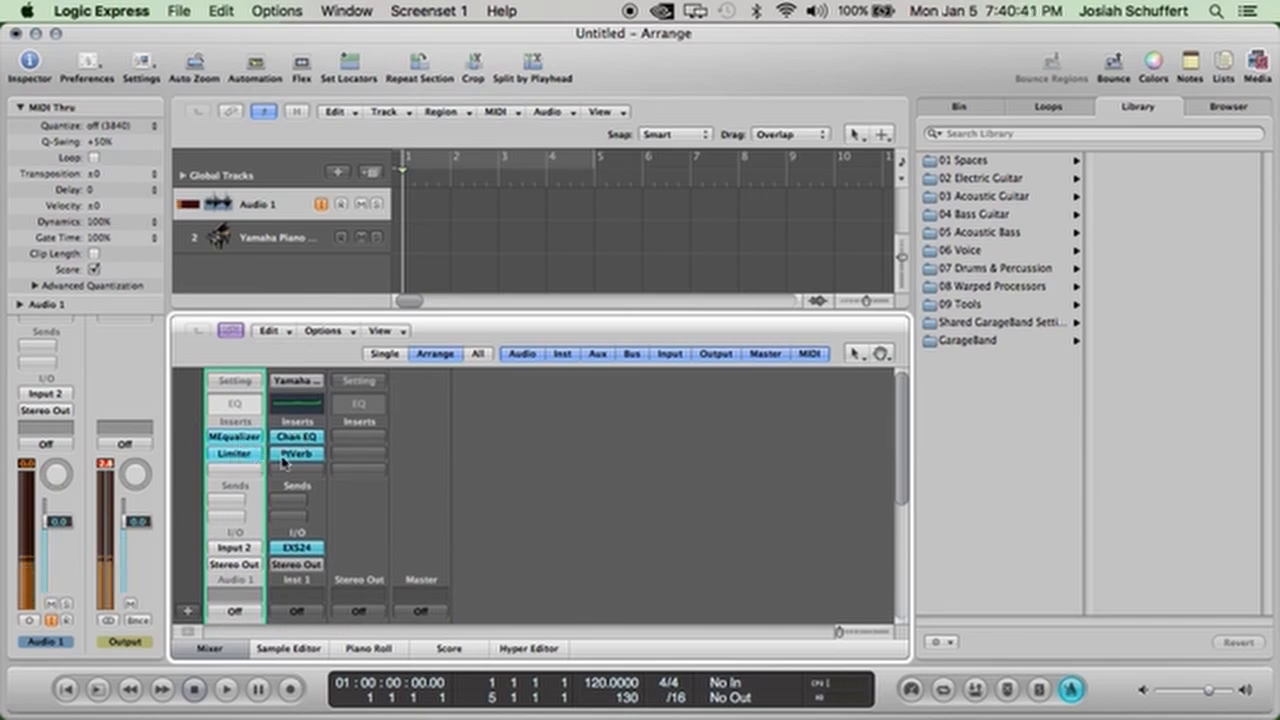
{"action": "scroll", "coordinate": [320, 515], "scroll_direction": "down", "scroll_amount": 5}
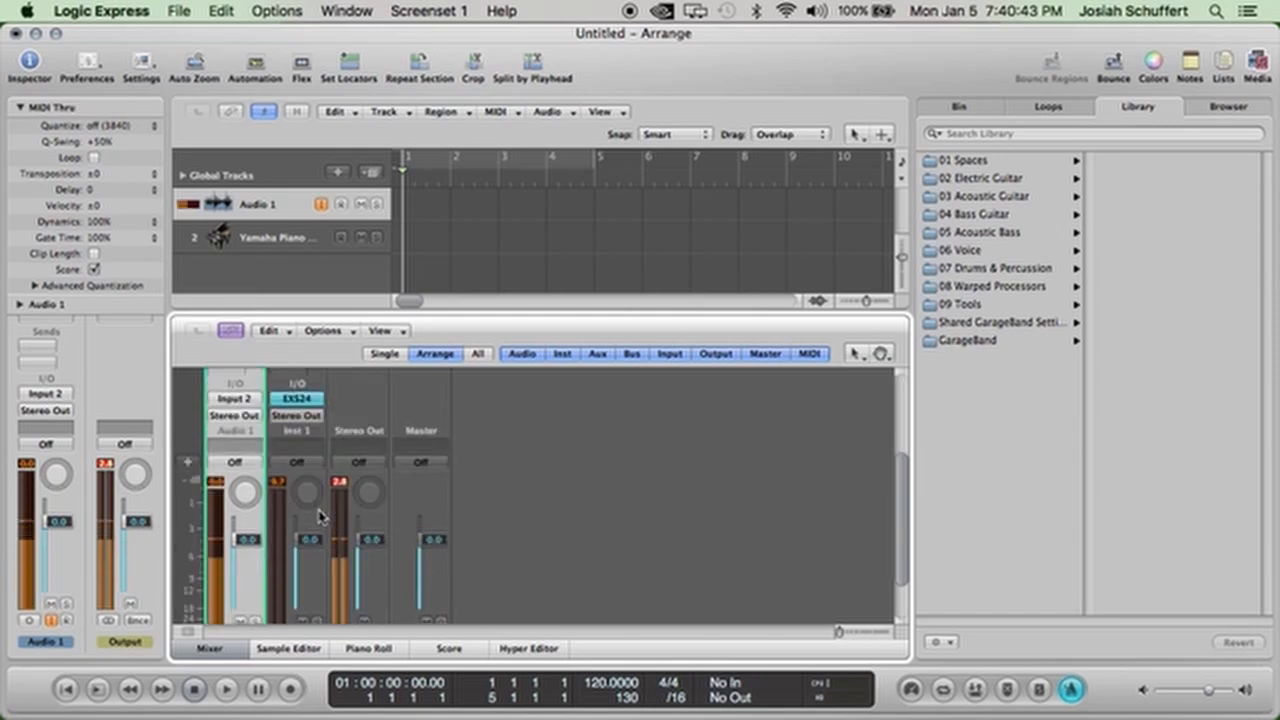
{"action": "scroll", "coordinate": [320, 515], "scroll_direction": "up", "scroll_amount": 5}
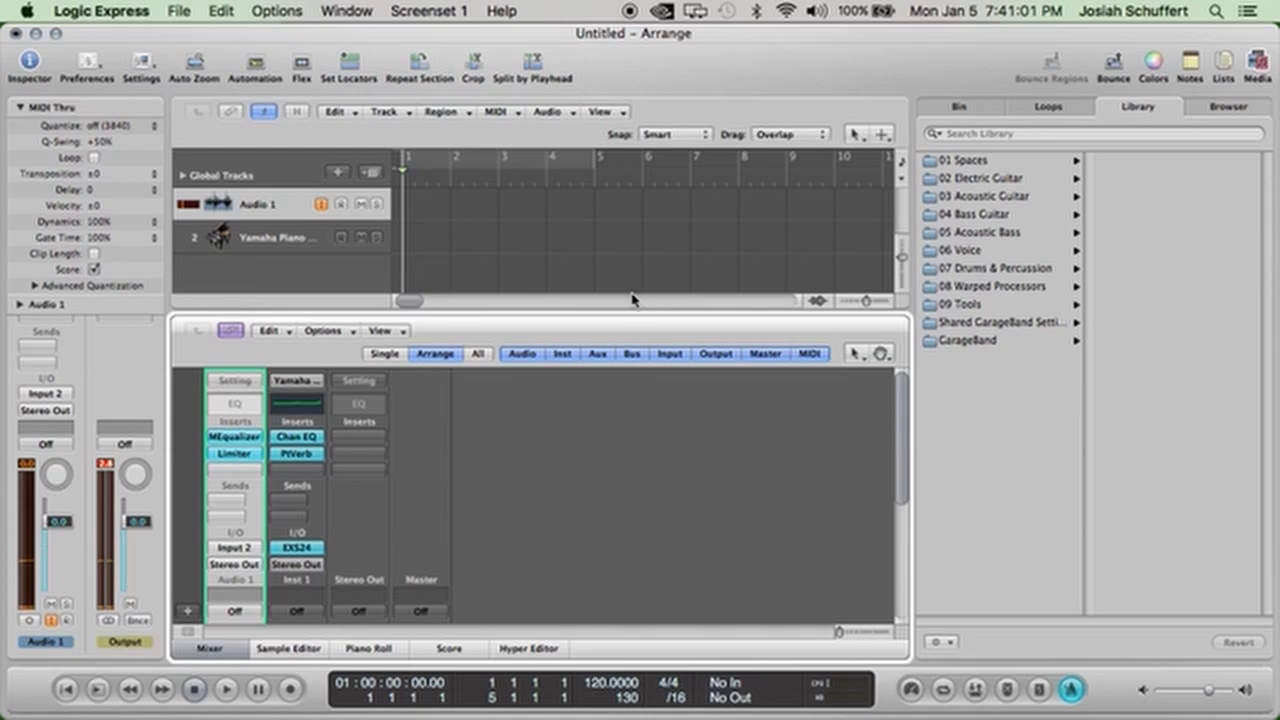
Set the project tempo to 90 and record a piano performance of about six bars from bar 1 on the Yamaha piano track.
{"action": "left_click", "coordinate": [287, 242]}
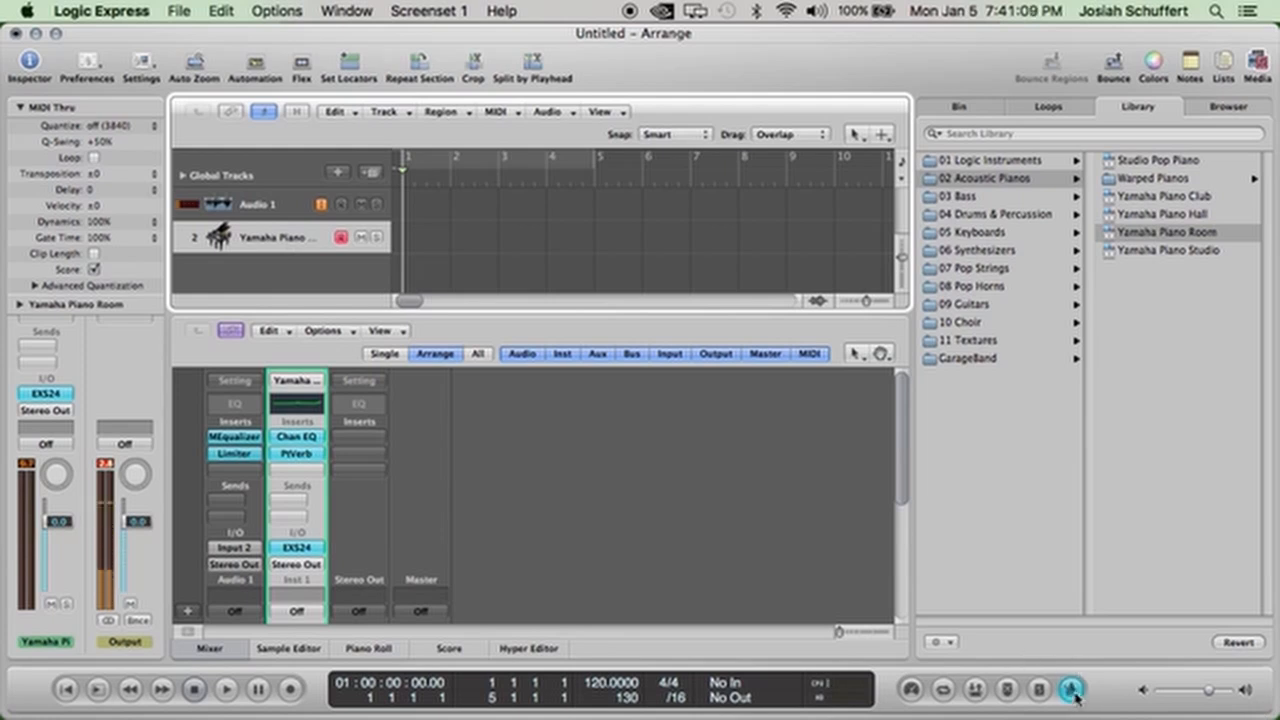
{"action": "left_click_drag", "start_coordinate": [612, 683], "coordinate": [612, 719]}
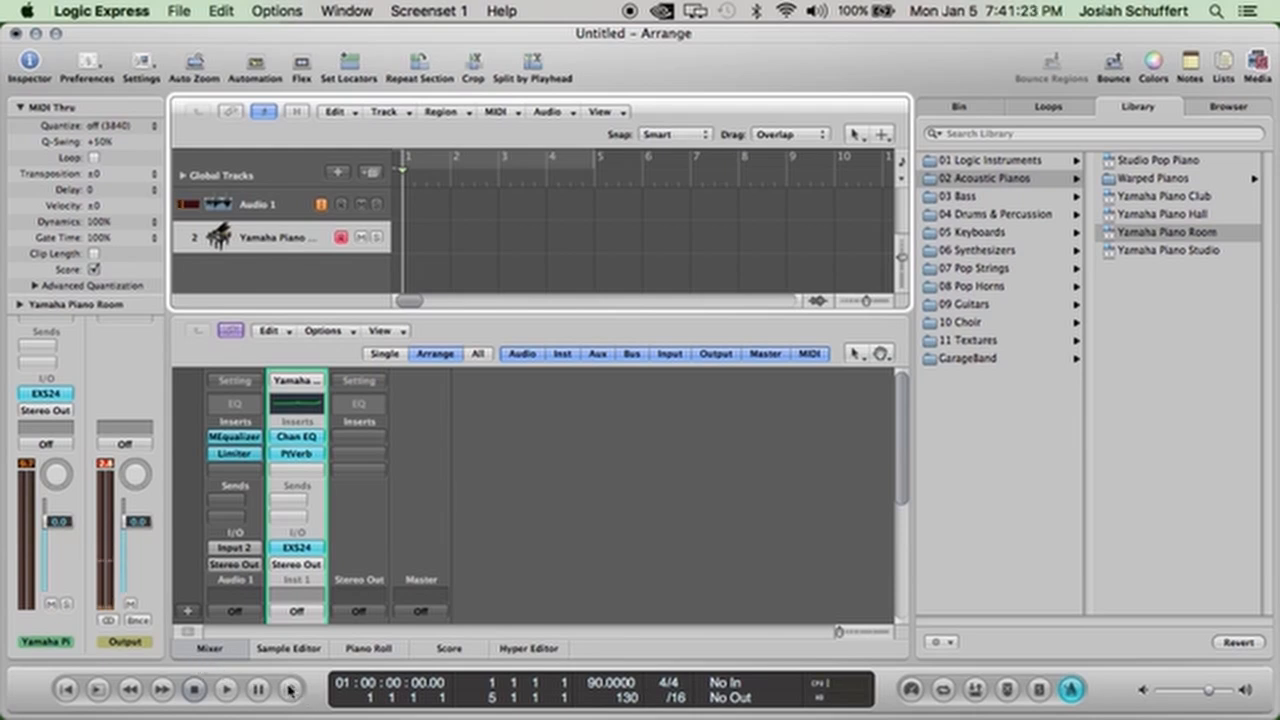
{"action": "left_click", "coordinate": [290, 690]}
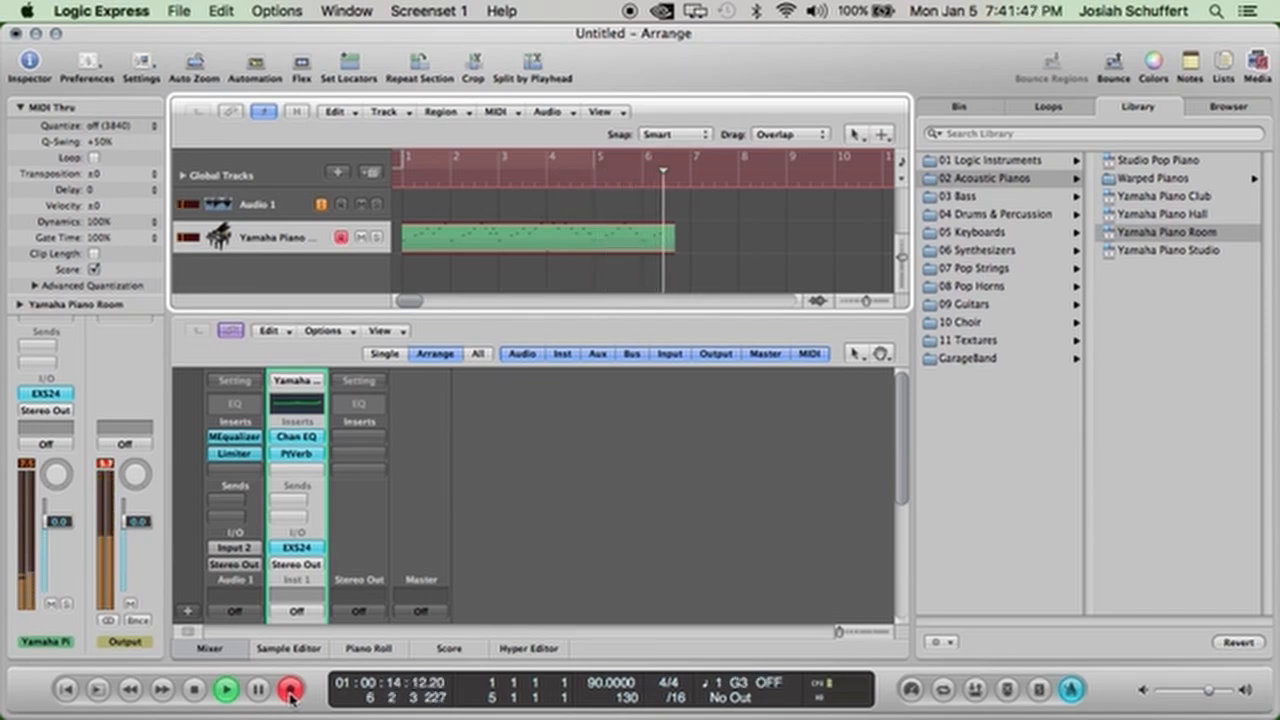
{"action": "left_click", "coordinate": [289, 690]}
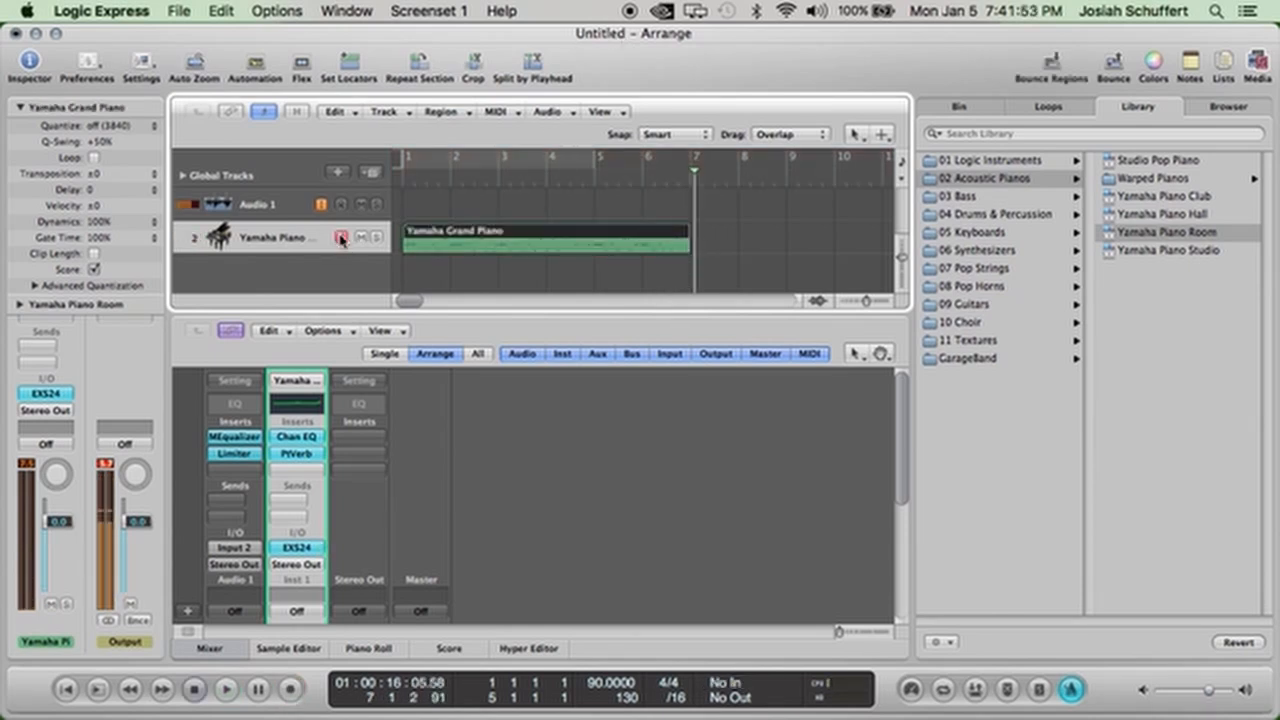
Disarm recording on the Yamaha piano track and return the playhead to bar 1.
{"action": "left_click", "coordinate": [340, 237]}
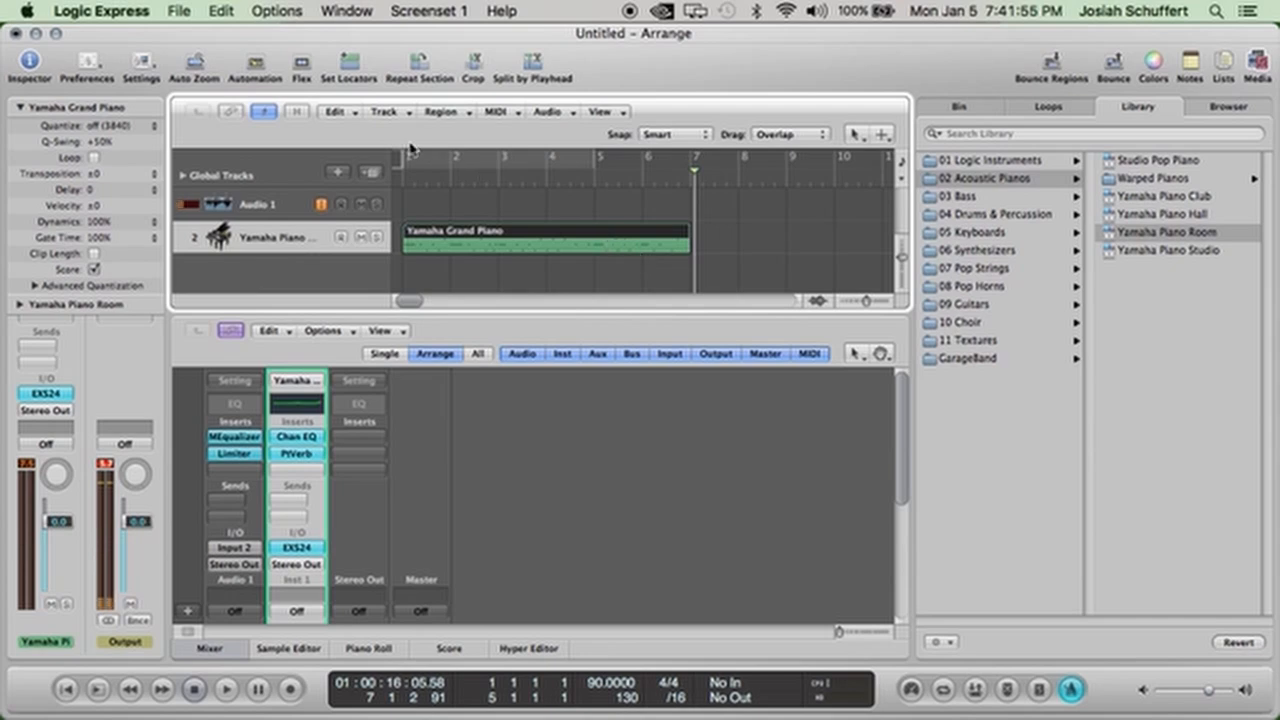
{"action": "left_click", "coordinate": [410, 183]}
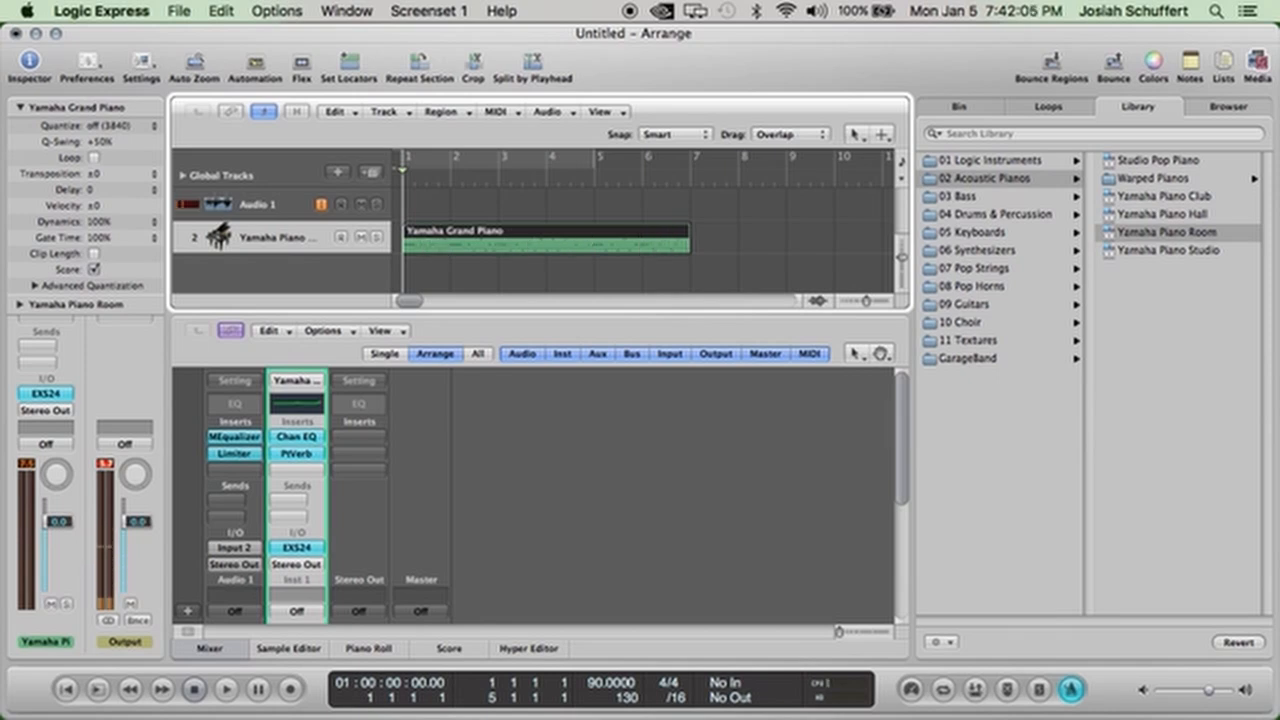
Open the recorded piano region in the Piano Roll, enlarge the editor, and fit all of its notes in view.
{"action": "left_click", "coordinate": [368, 648]}
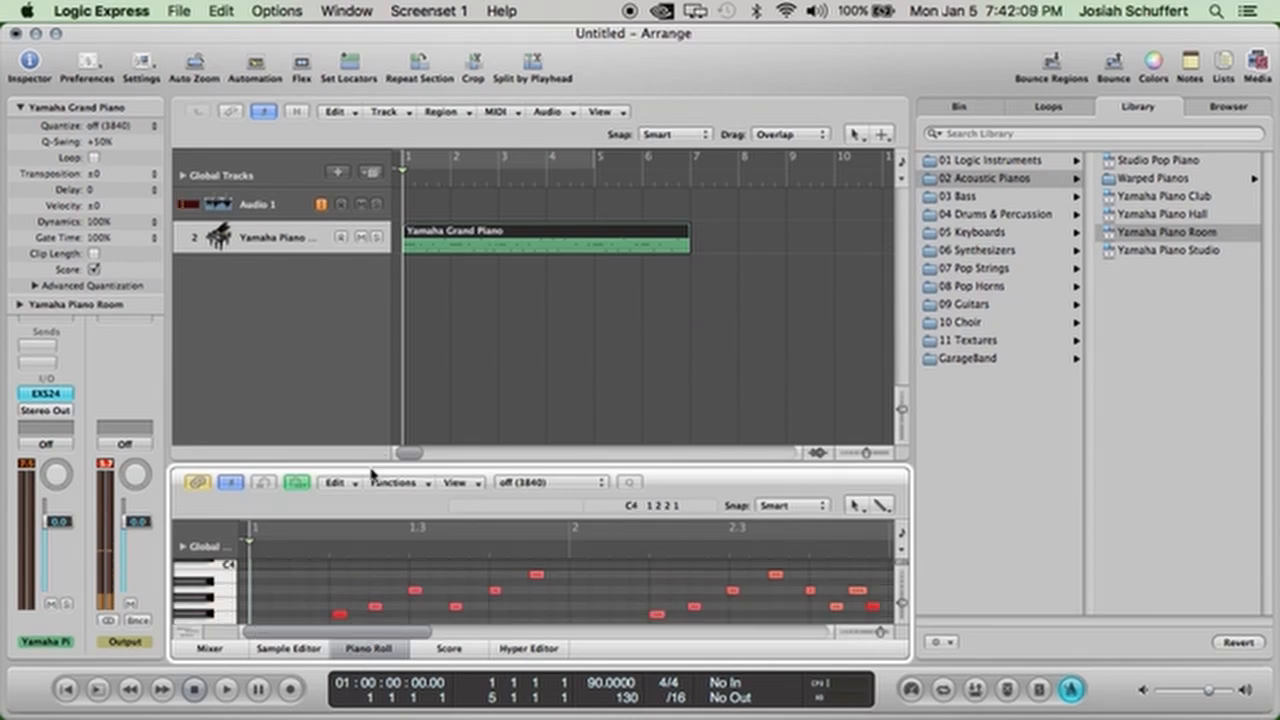
{"action": "left_click_drag", "start_coordinate": [374, 467], "coordinate": [366, 323]}
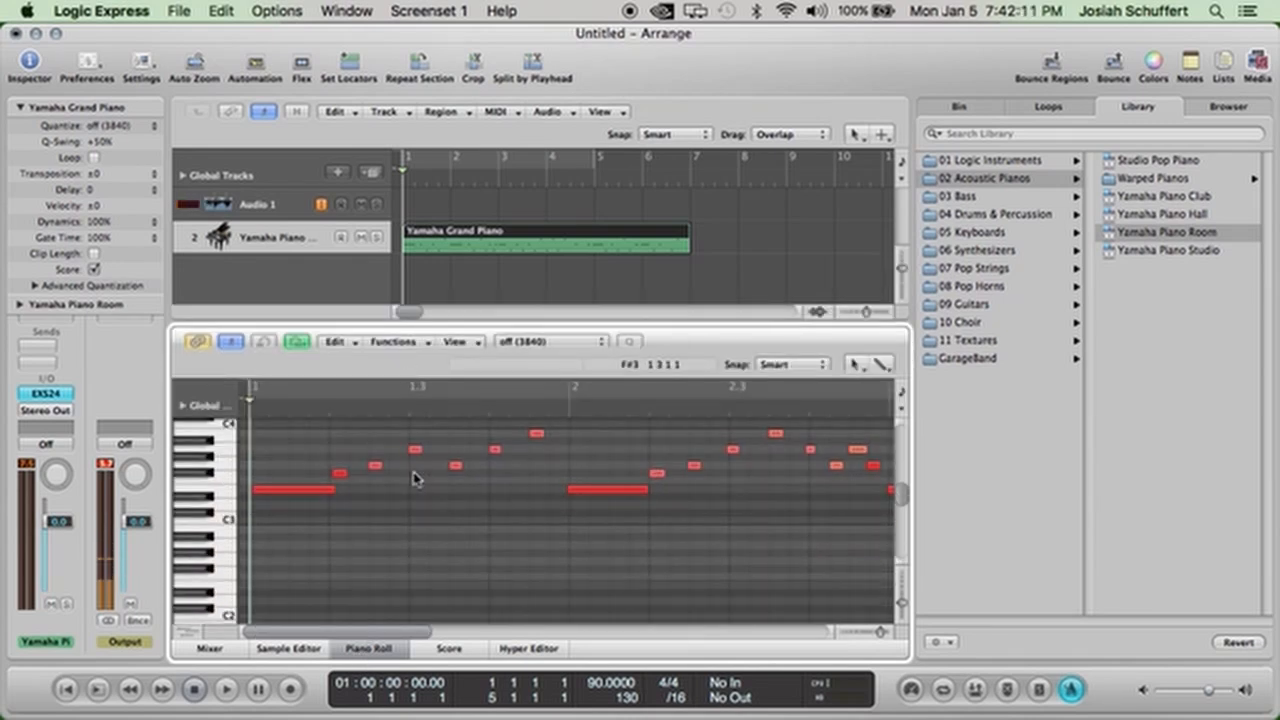
{"action": "scroll", "coordinate": [414, 471], "scroll_direction": "up", "scroll_amount": 3}
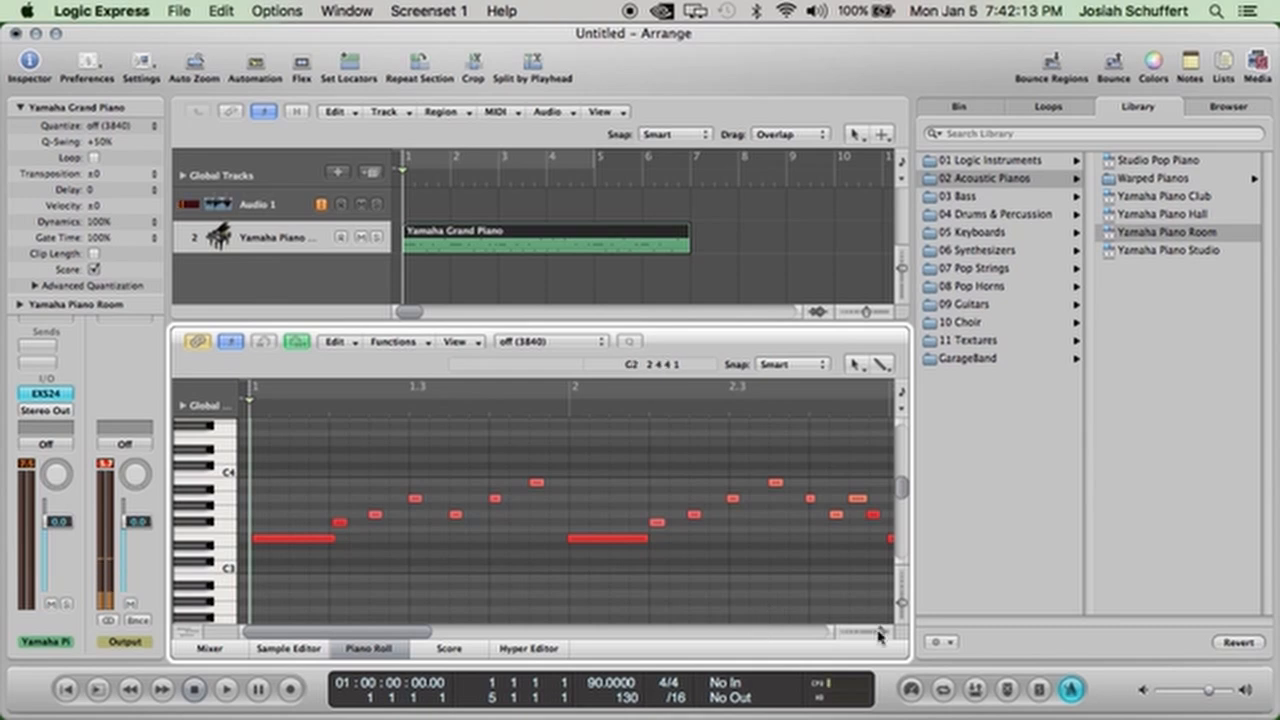
{"action": "left_click_drag", "start_coordinate": [880, 634], "coordinate": [869, 636]}
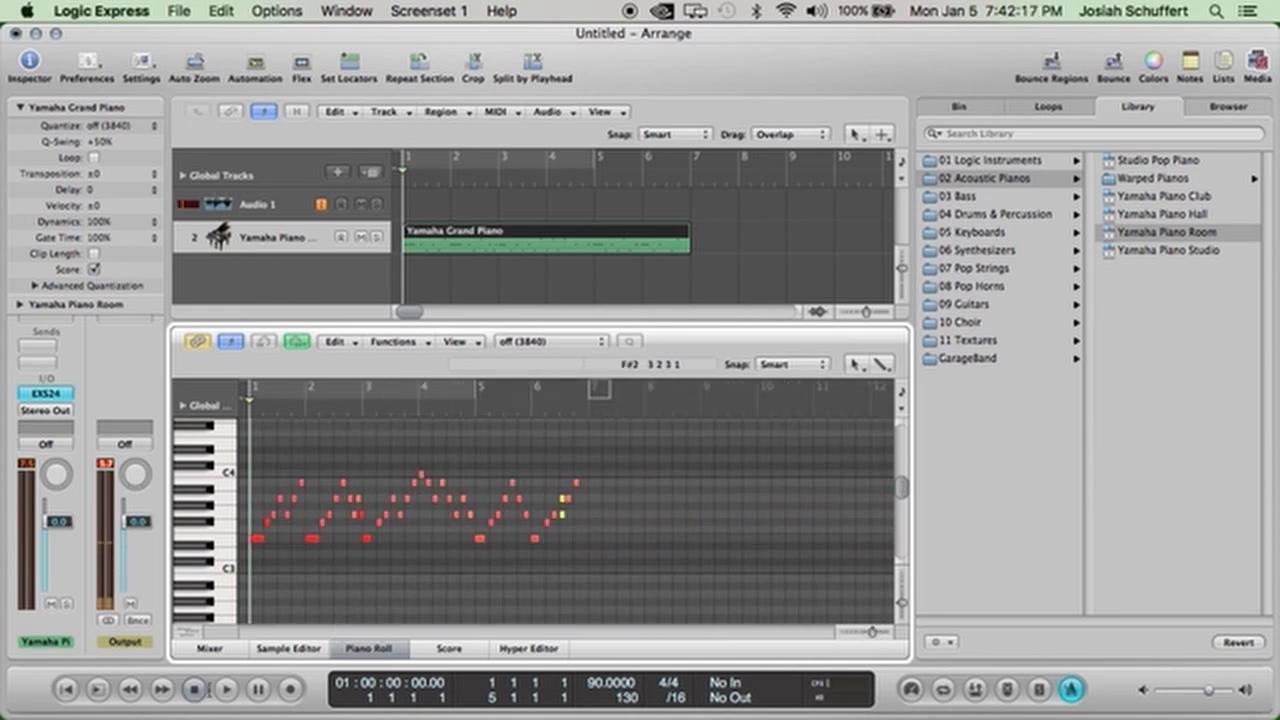
Play back the recorded piano performance through its last notes, stop, and return the playhead to bar 1.
{"action": "left_click", "coordinate": [227, 688]}
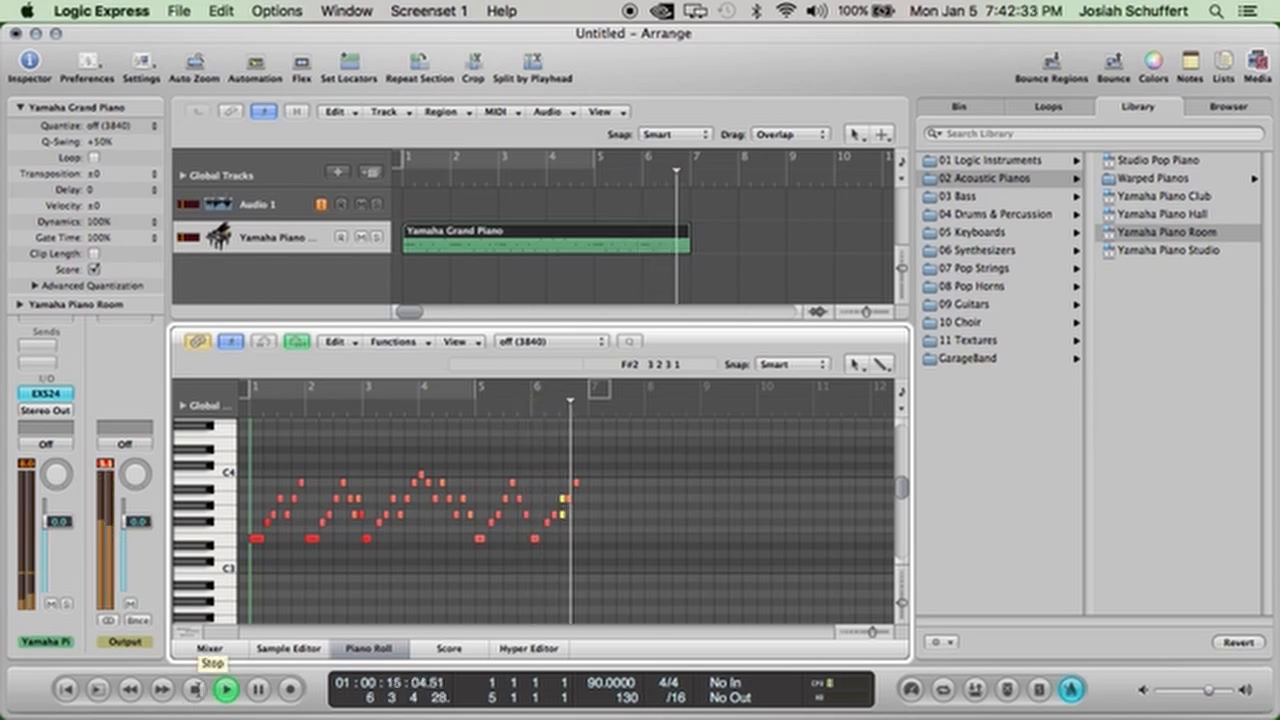
{"action": "left_click", "coordinate": [194, 688]}
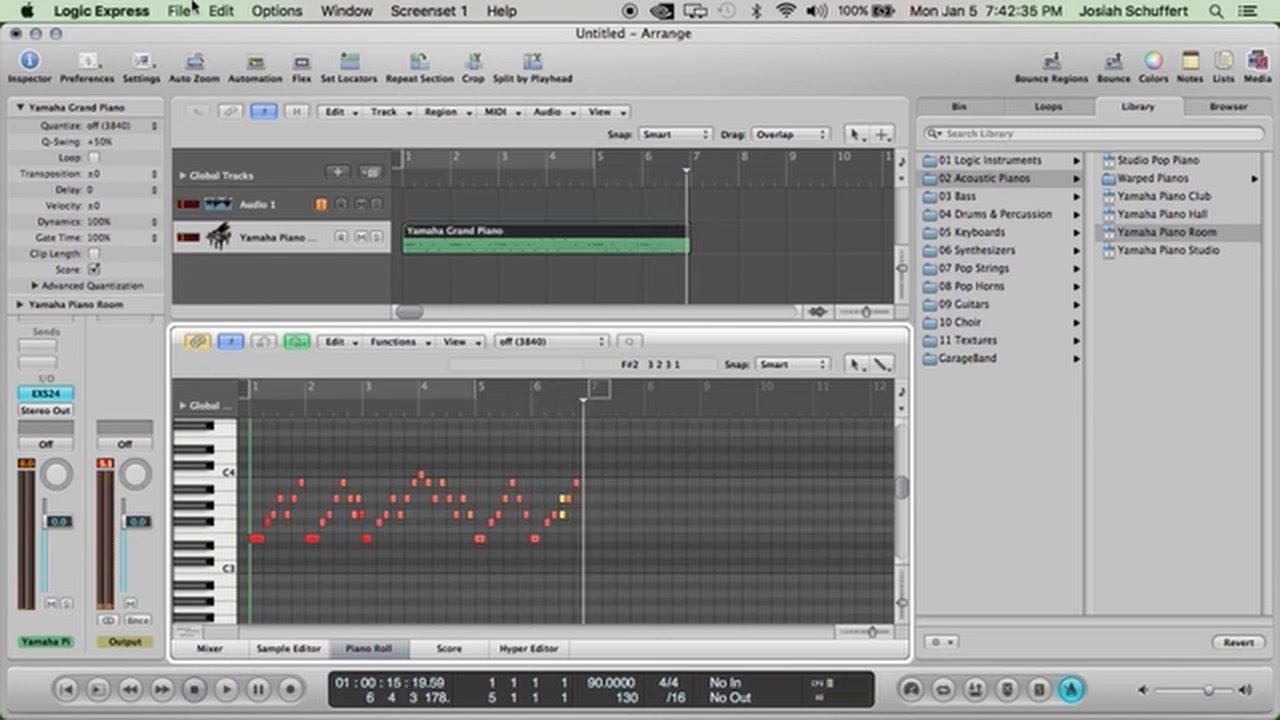
{"action": "left_click", "coordinate": [66, 688]}
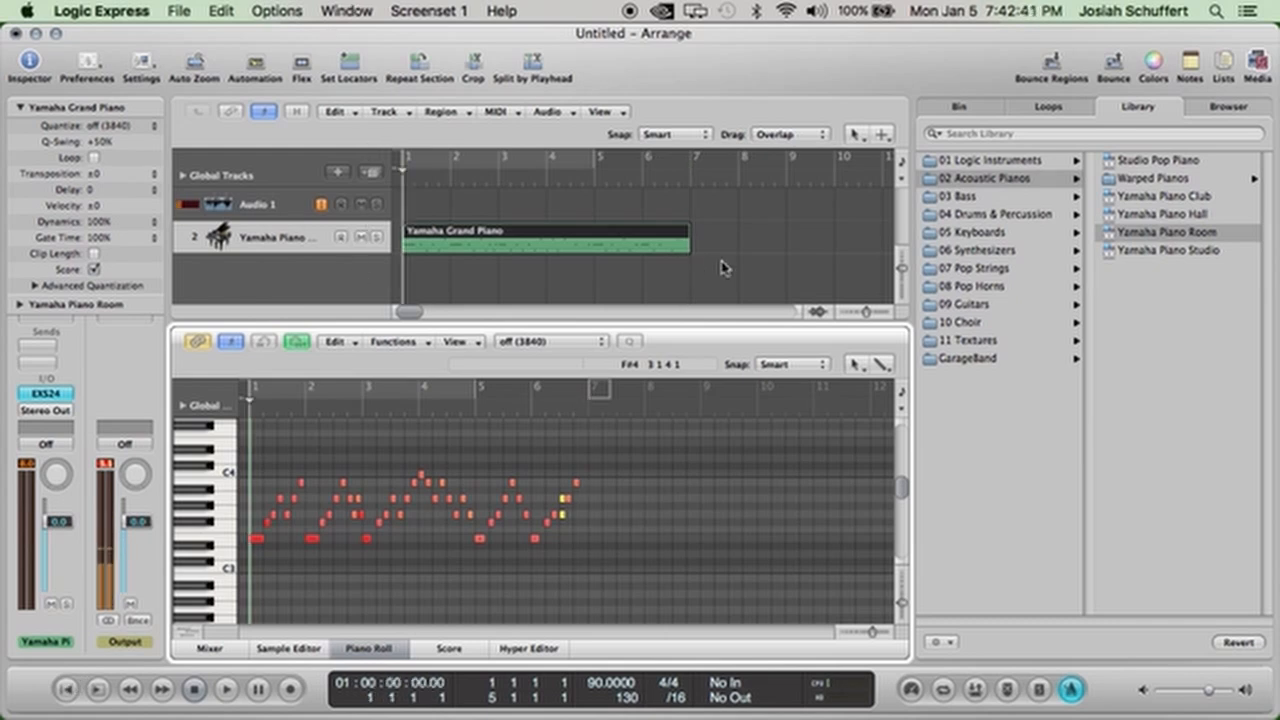
Delete all piano notes from bar 5 onward in the Piano Roll.
{"action": "left_click", "coordinate": [857, 365]}
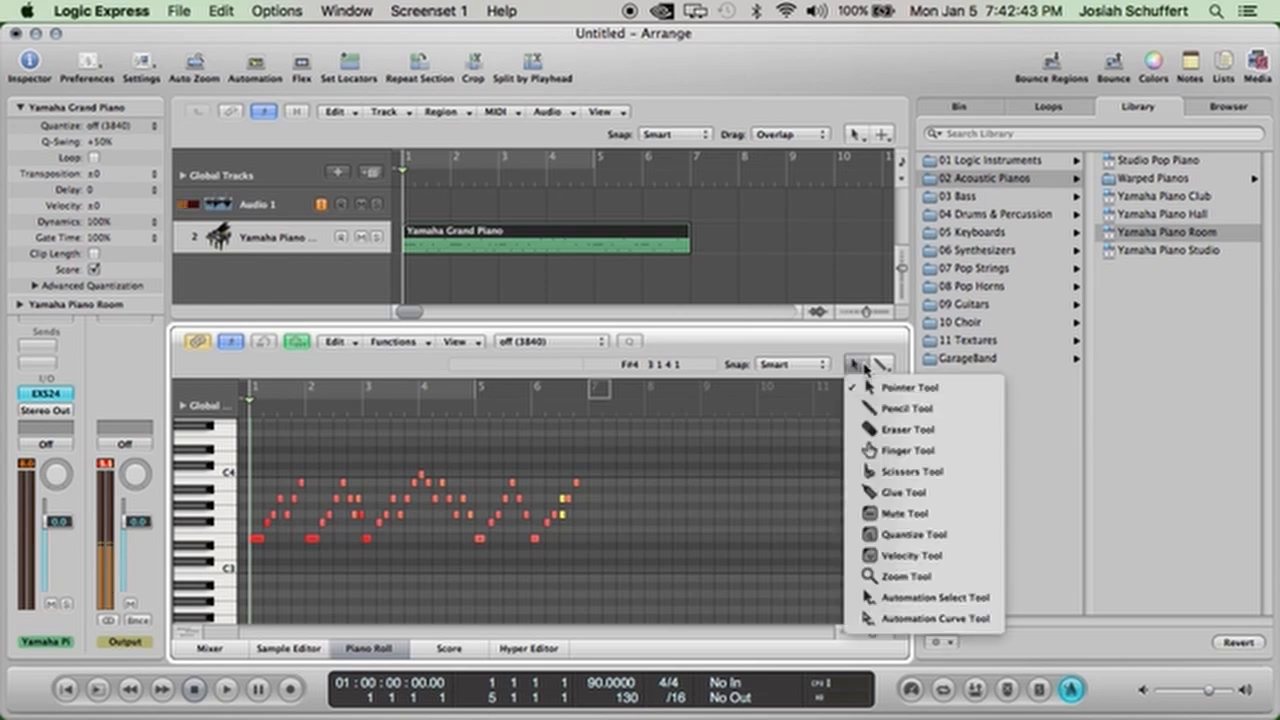
{"action": "left_click", "coordinate": [788, 444]}
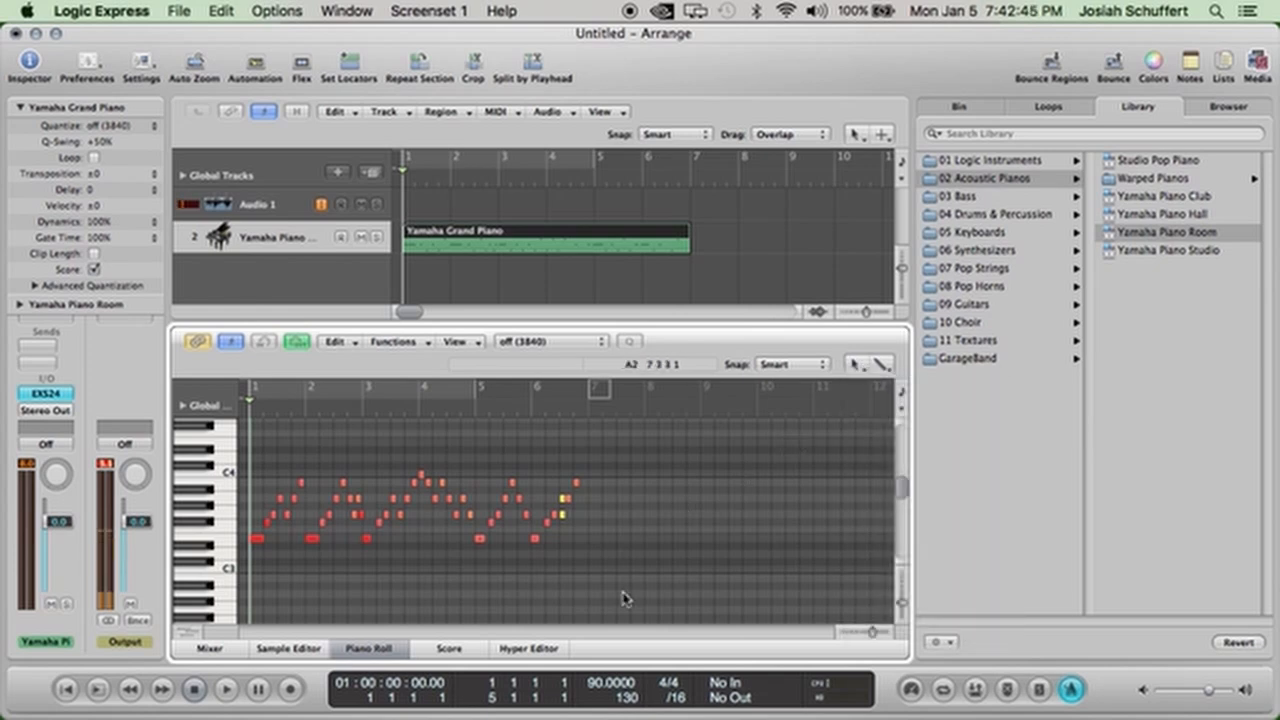
{"action": "left_click_drag", "start_coordinate": [622, 592], "coordinate": [488, 466]}
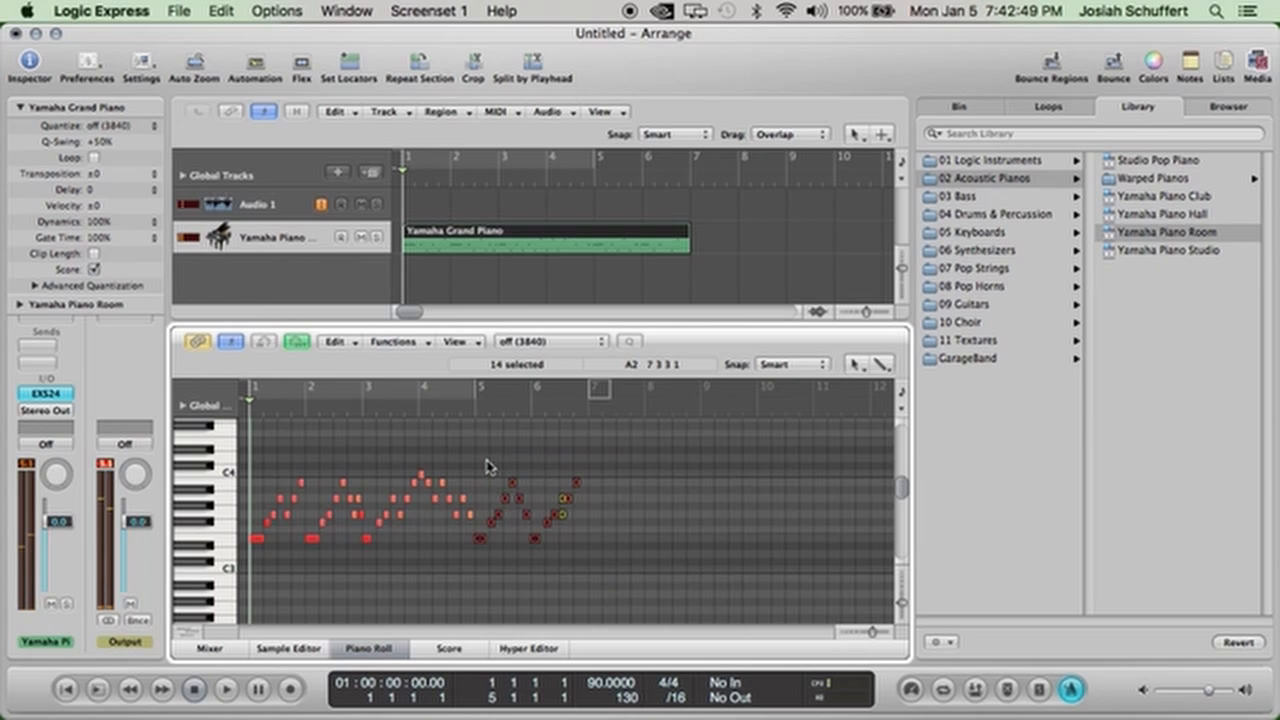
{"action": "key", "text": "Delete"}
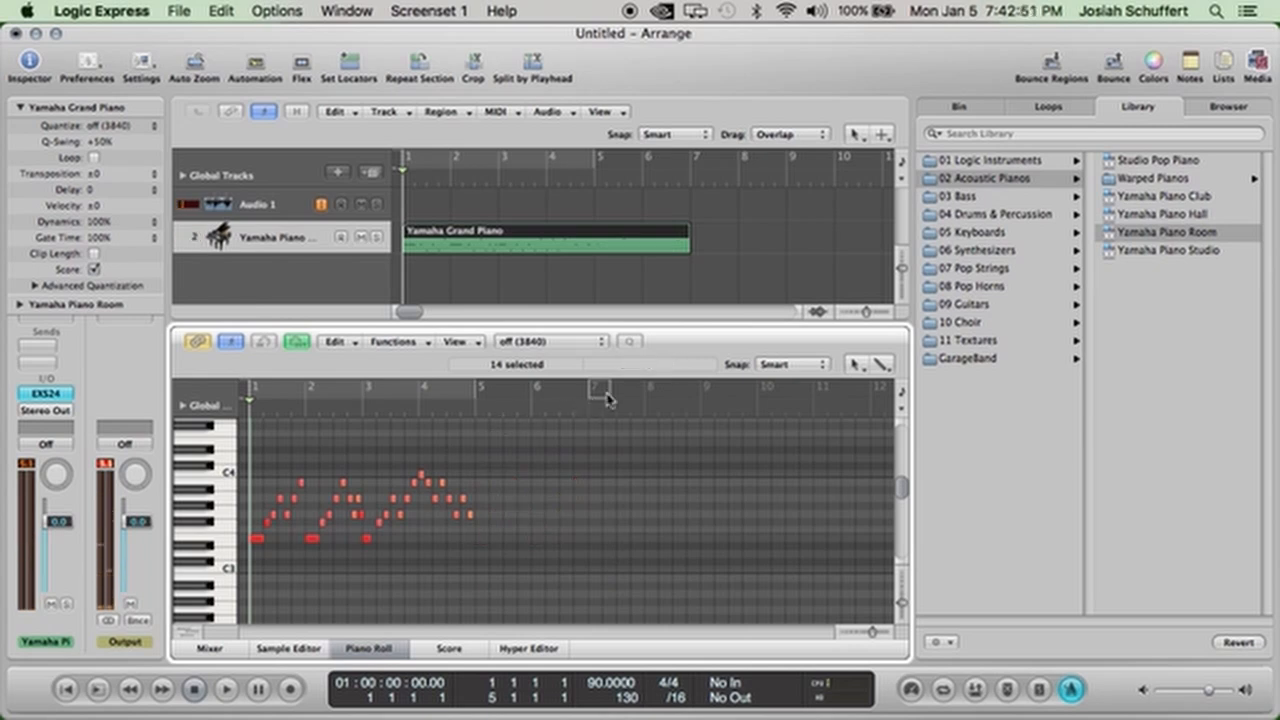
Shorten the Yamaha Grand Piano region so it ends at bar 5, and turn on cycle mode for that range.
{"action": "left_click_drag", "start_coordinate": [683, 245], "coordinate": [593, 248]}
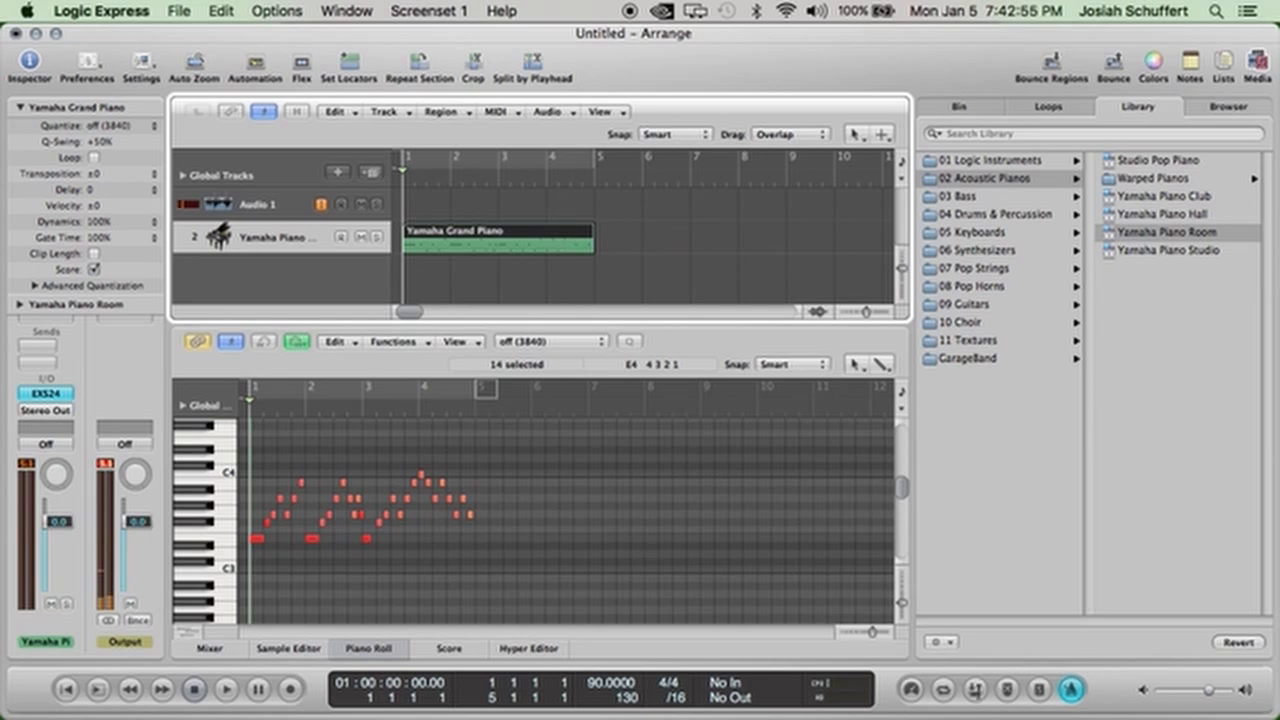
{"action": "key", "text": "c"}
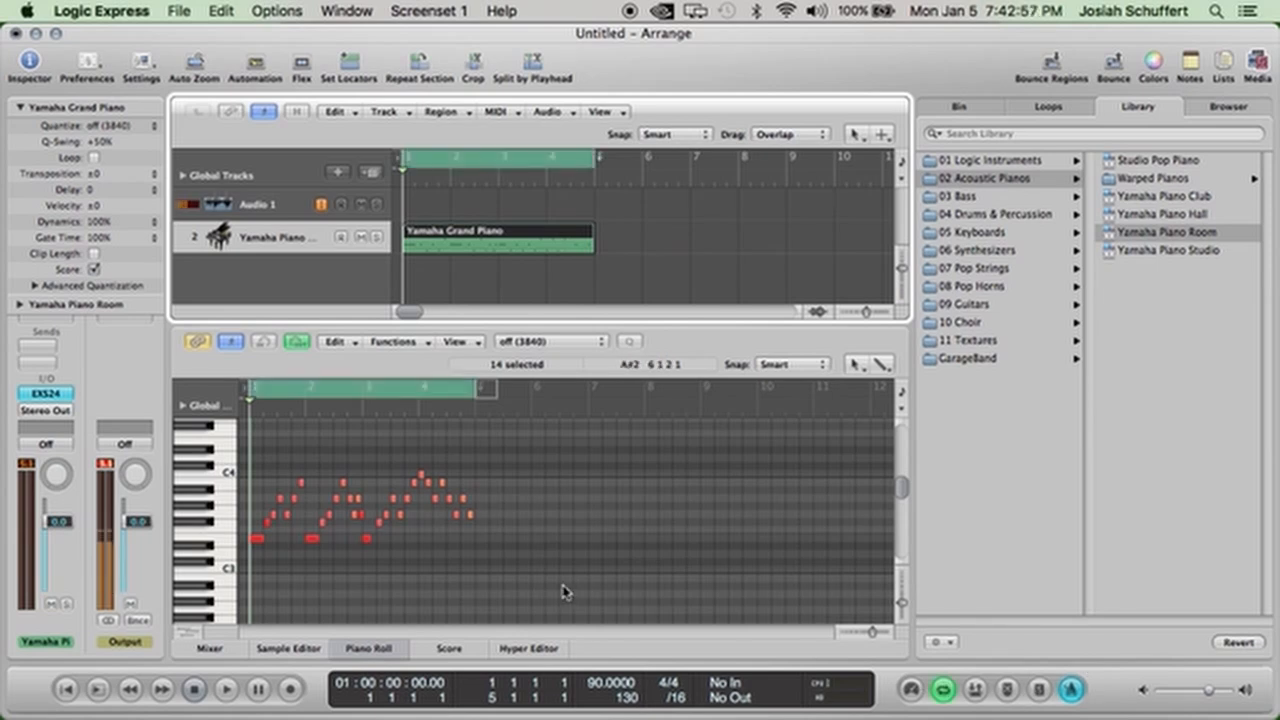
Quantize all notes of the Yamaha Grand Piano region to 1/16-Note.
{"action": "left_click_drag", "start_coordinate": [558, 585], "coordinate": [248, 447]}
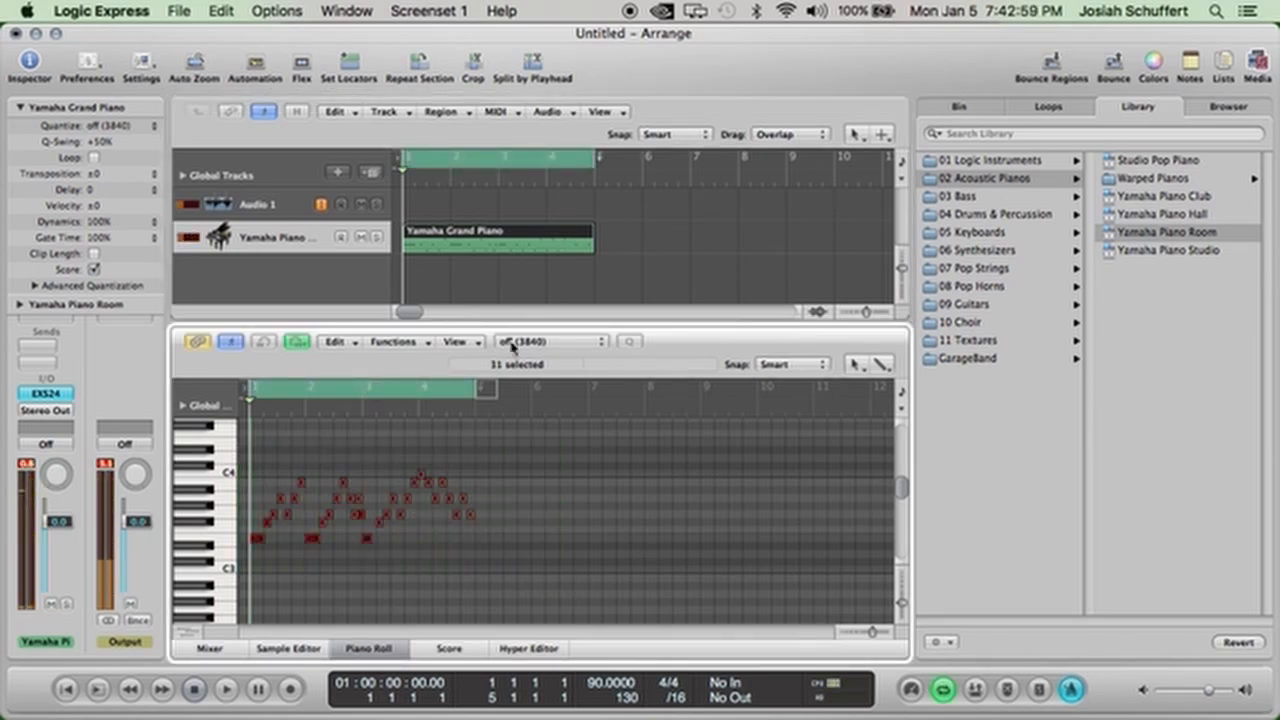
{"action": "left_click", "coordinate": [546, 341]}
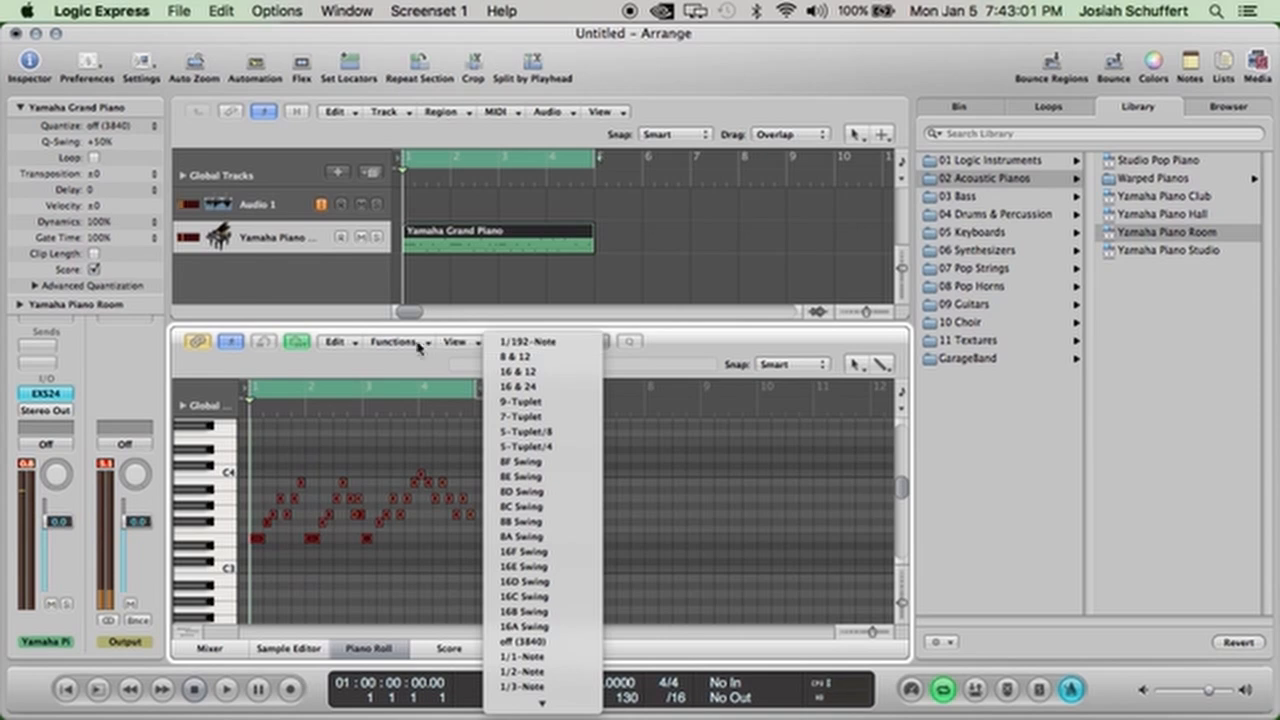
{"action": "mouse_move", "coordinate": [600, 707]}
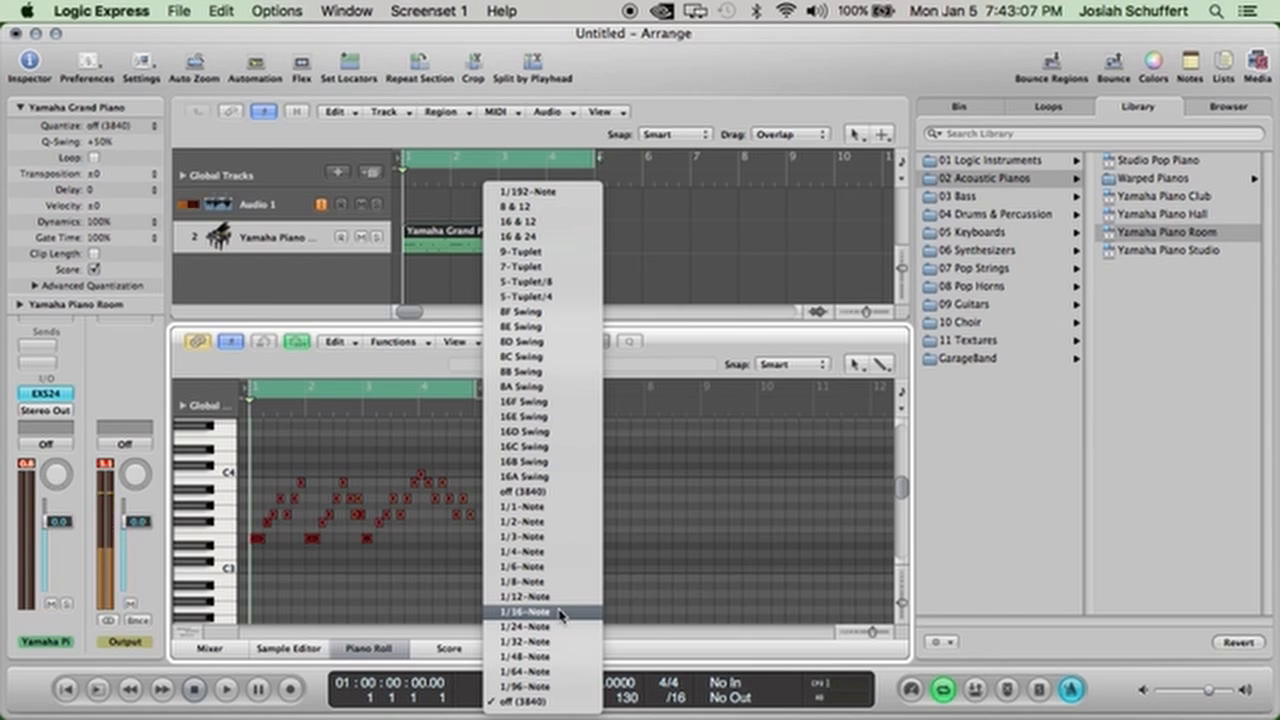
{"action": "left_click", "coordinate": [560, 613]}
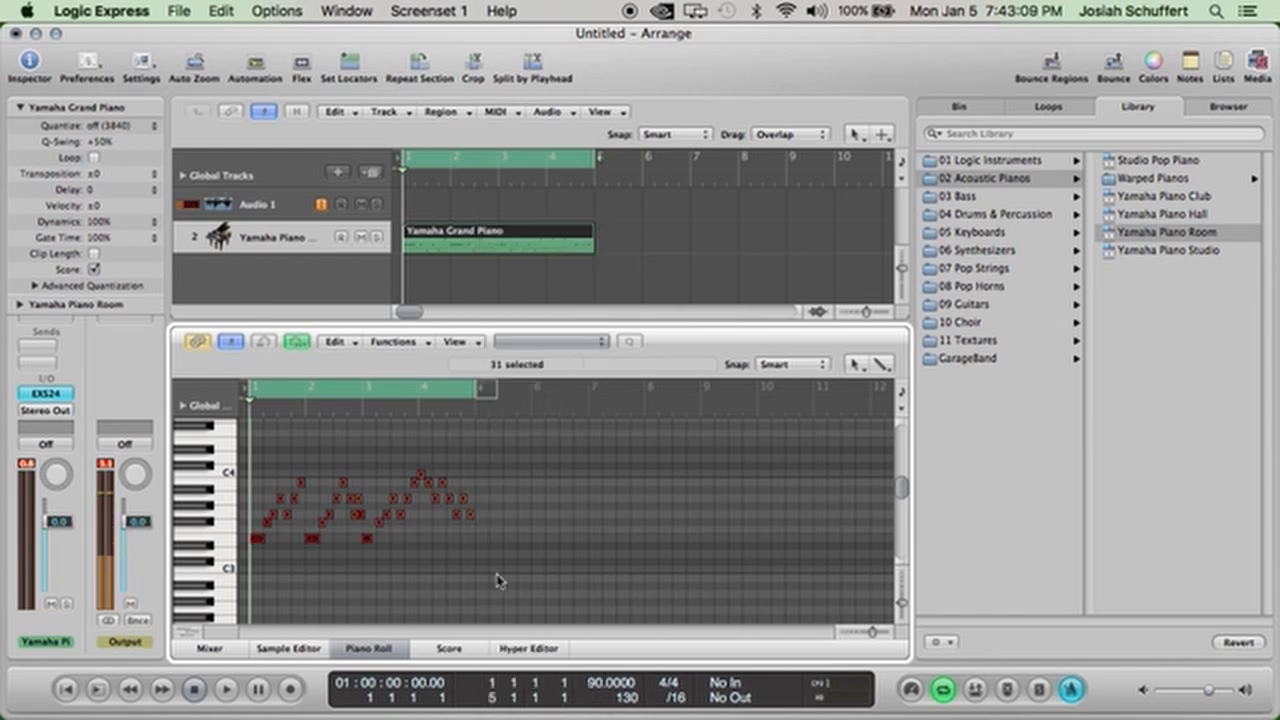
{"action": "left_click", "coordinate": [393, 341]}
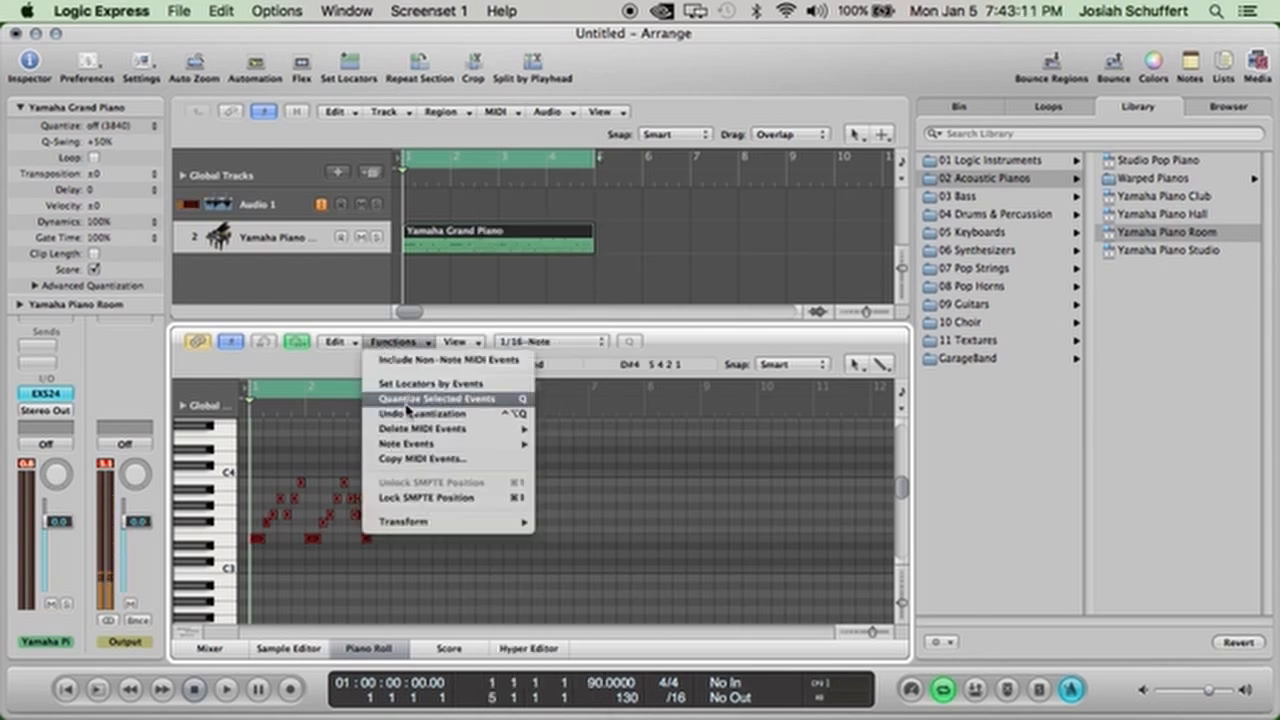
{"action": "left_click", "coordinate": [406, 404]}
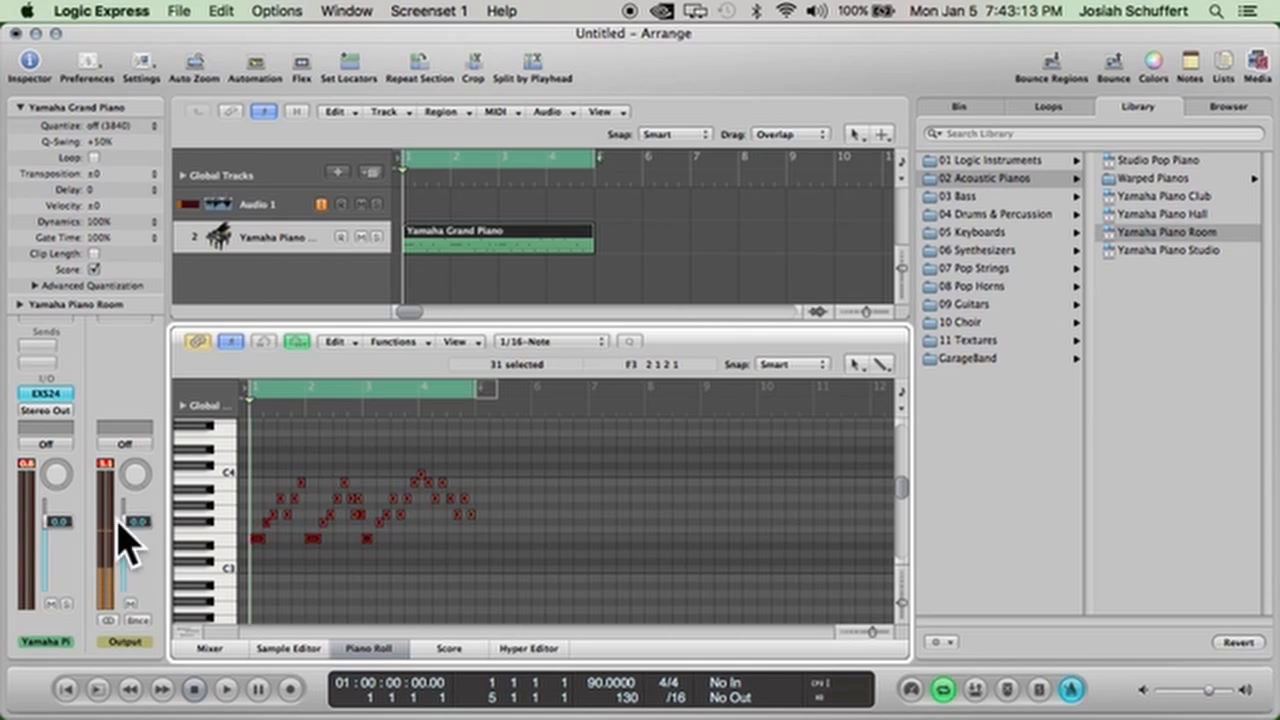
Play the quantized piano region through the cycle range and stop playback.
{"action": "left_click", "coordinate": [228, 697]}
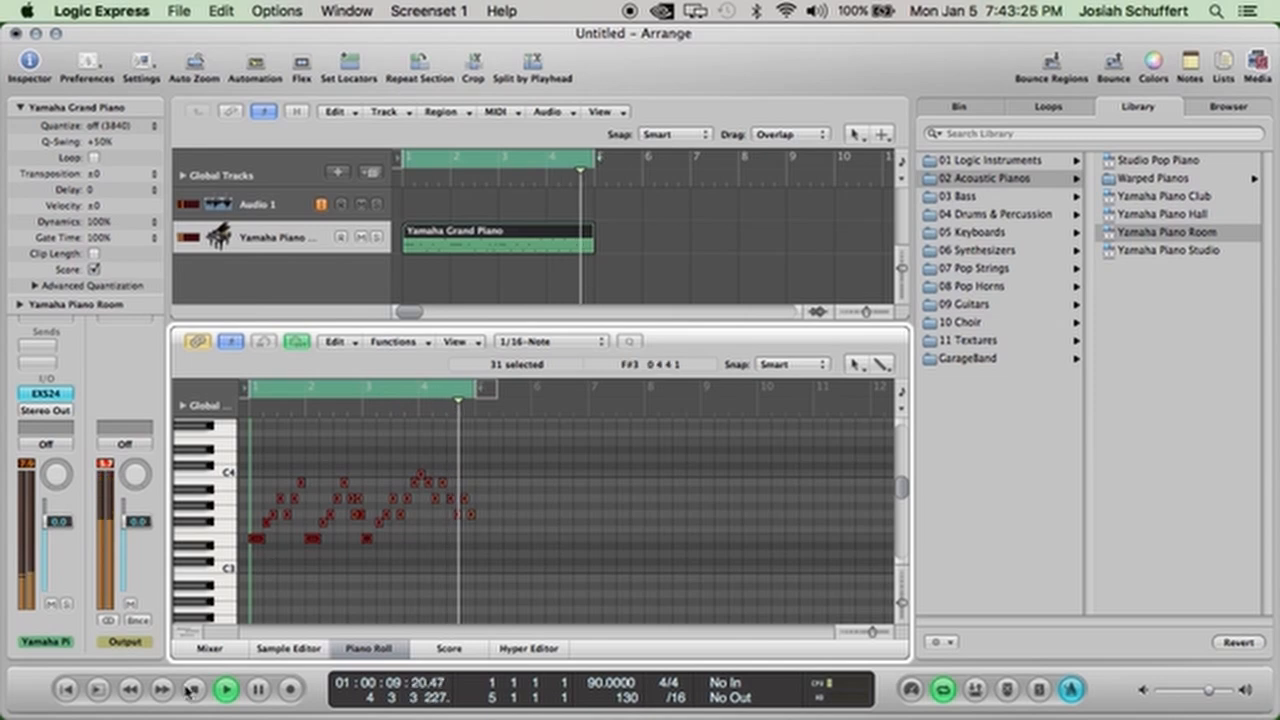
{"action": "right_click", "coordinate": [191, 691]}
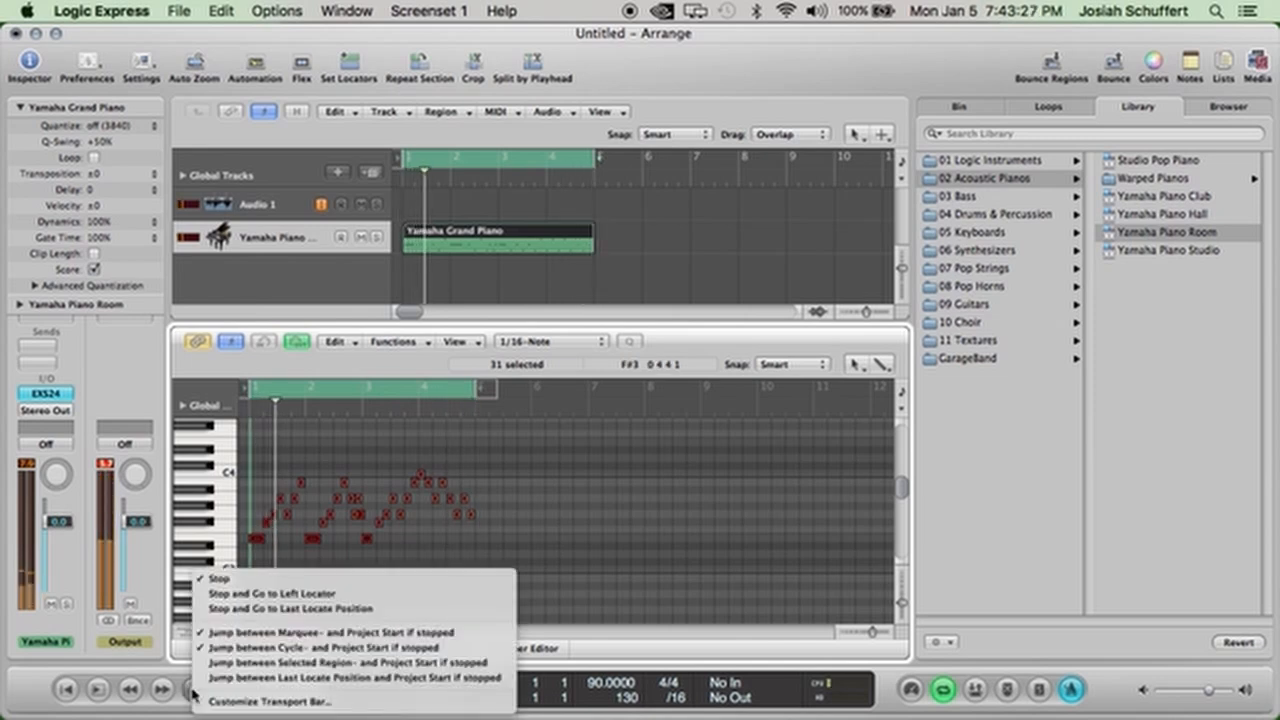
{"action": "left_click", "coordinate": [191, 695]}
{"action": "left_click", "coordinate": [195, 692]}
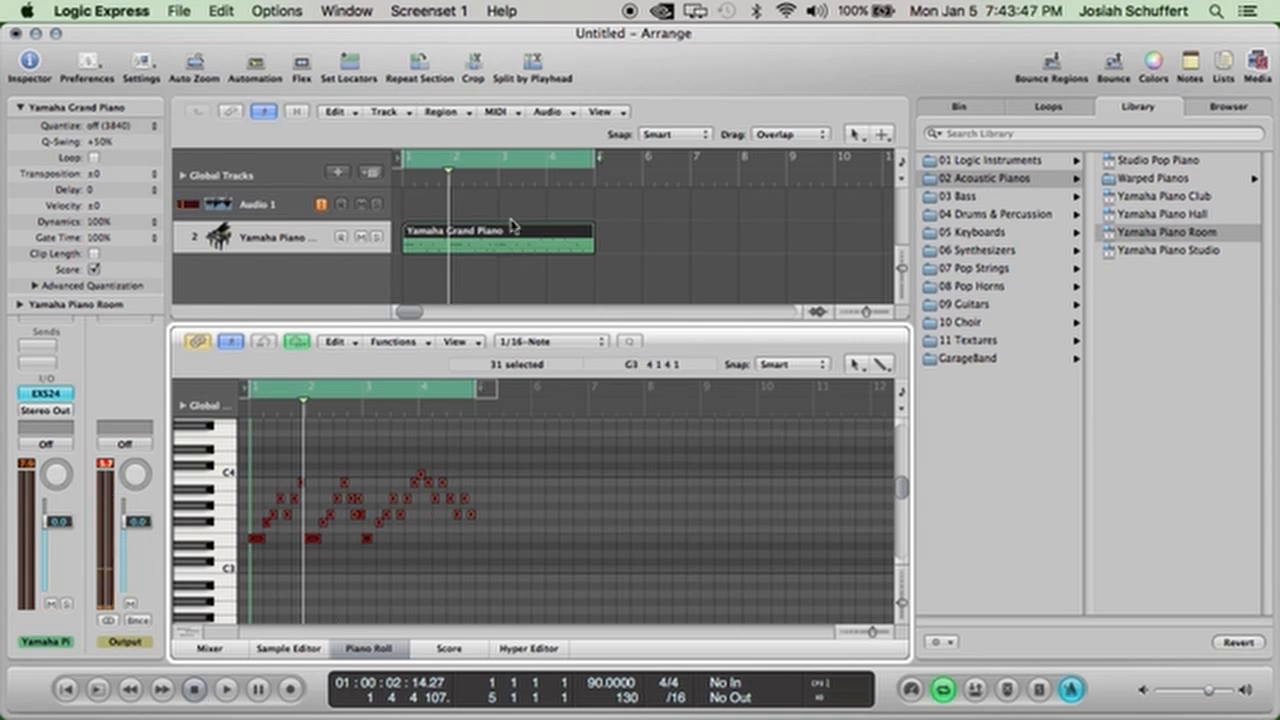
Select the Audio 1 track and return the playhead to bar 1.
{"action": "left_click", "coordinate": [260, 204]}
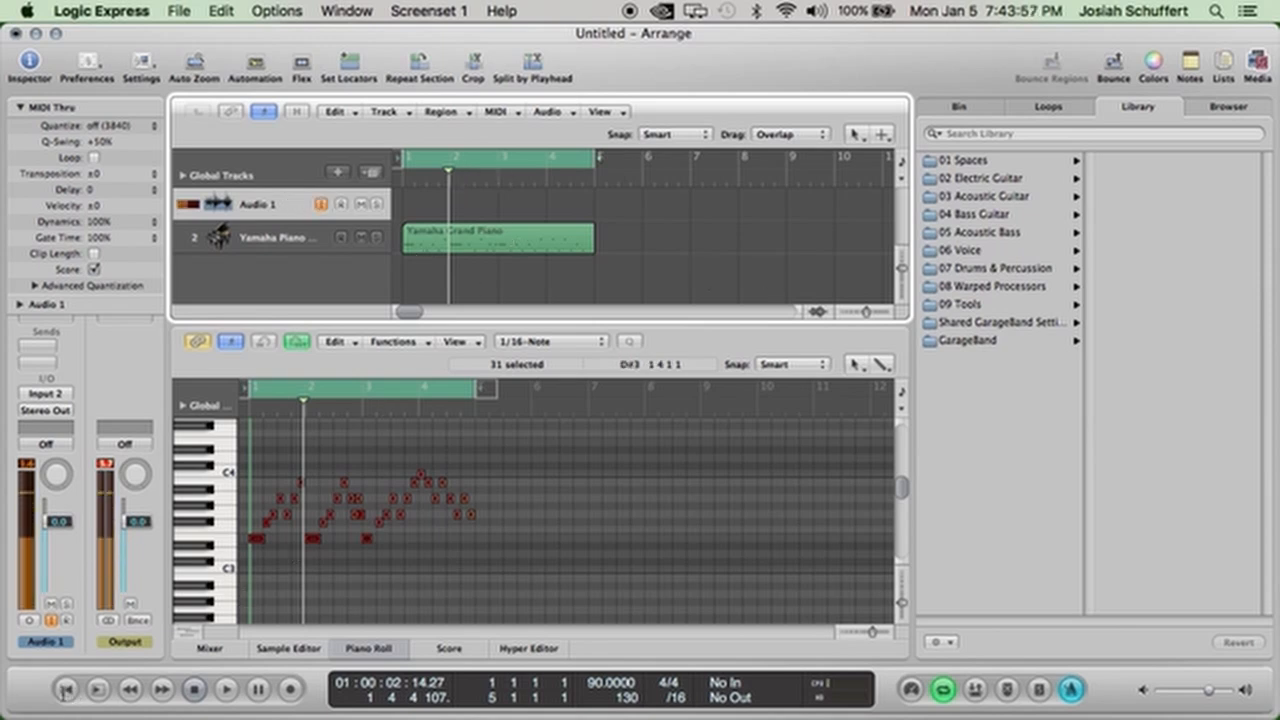
{"action": "left_click", "coordinate": [64, 689]}
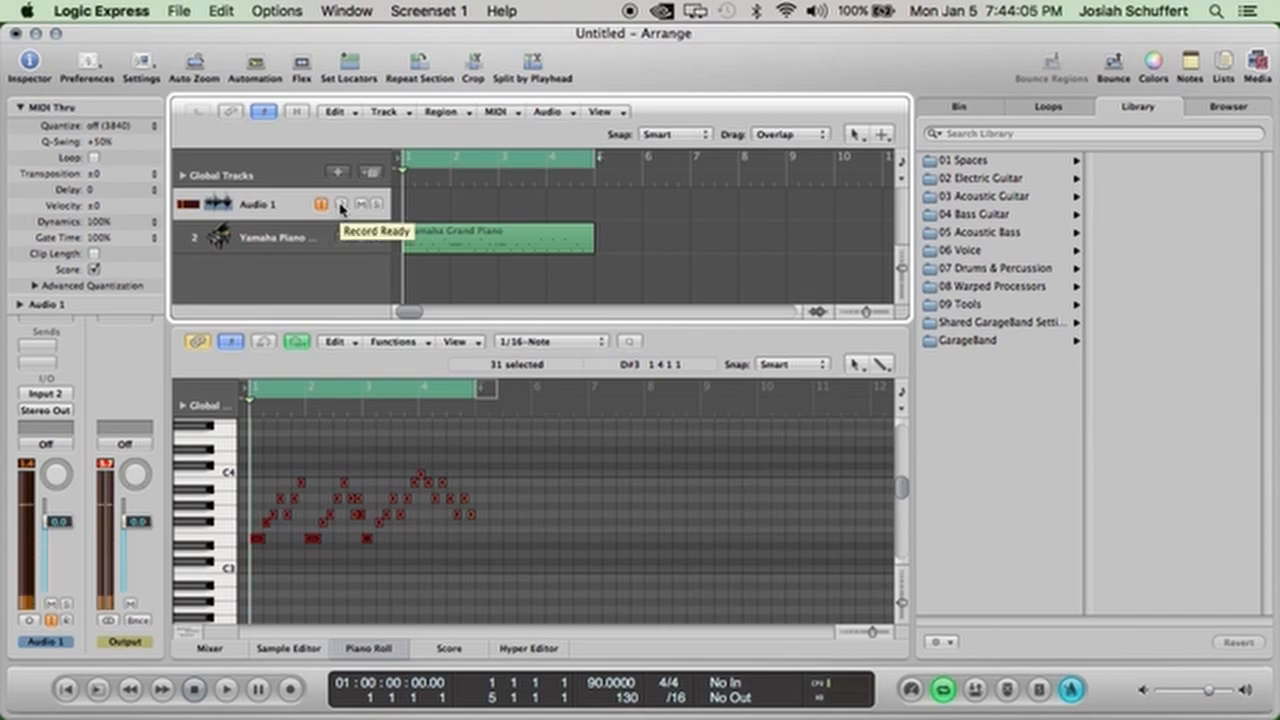
Save the project as T8 in the Logic folder, with its assets included.
{"action": "left_click", "coordinate": [179, 11]}
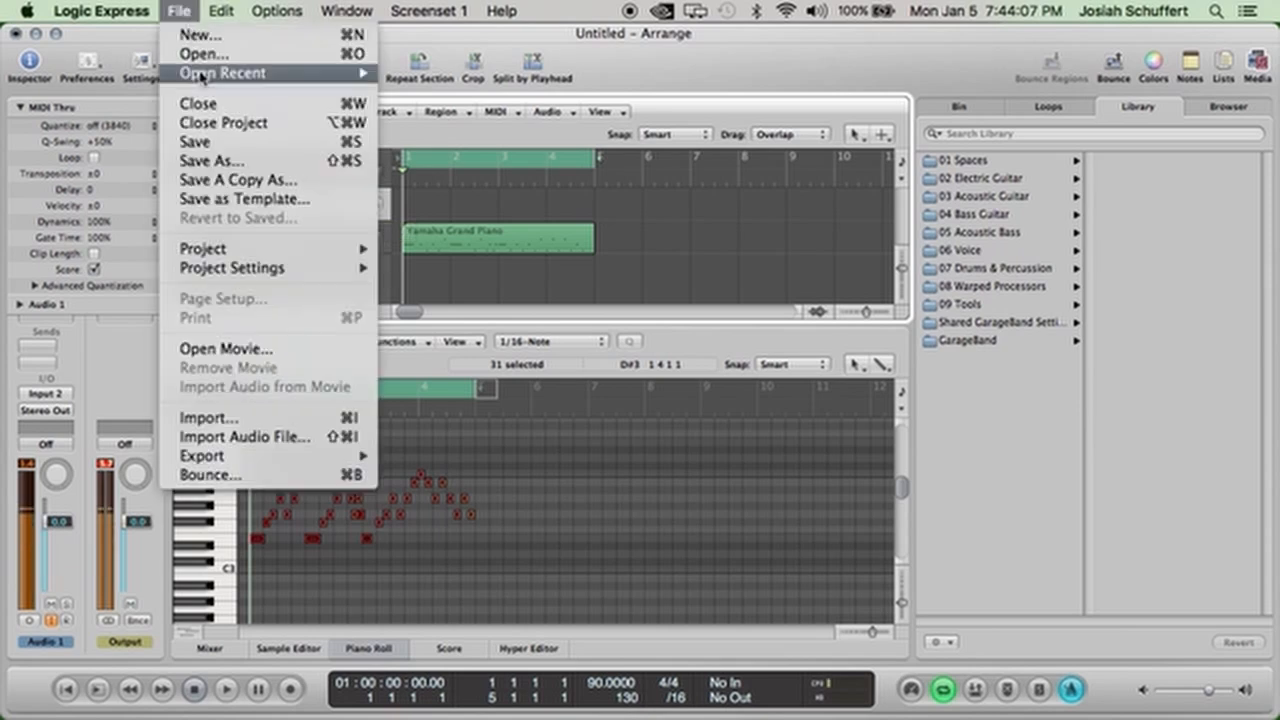
{"action": "left_click", "coordinate": [237, 142]}
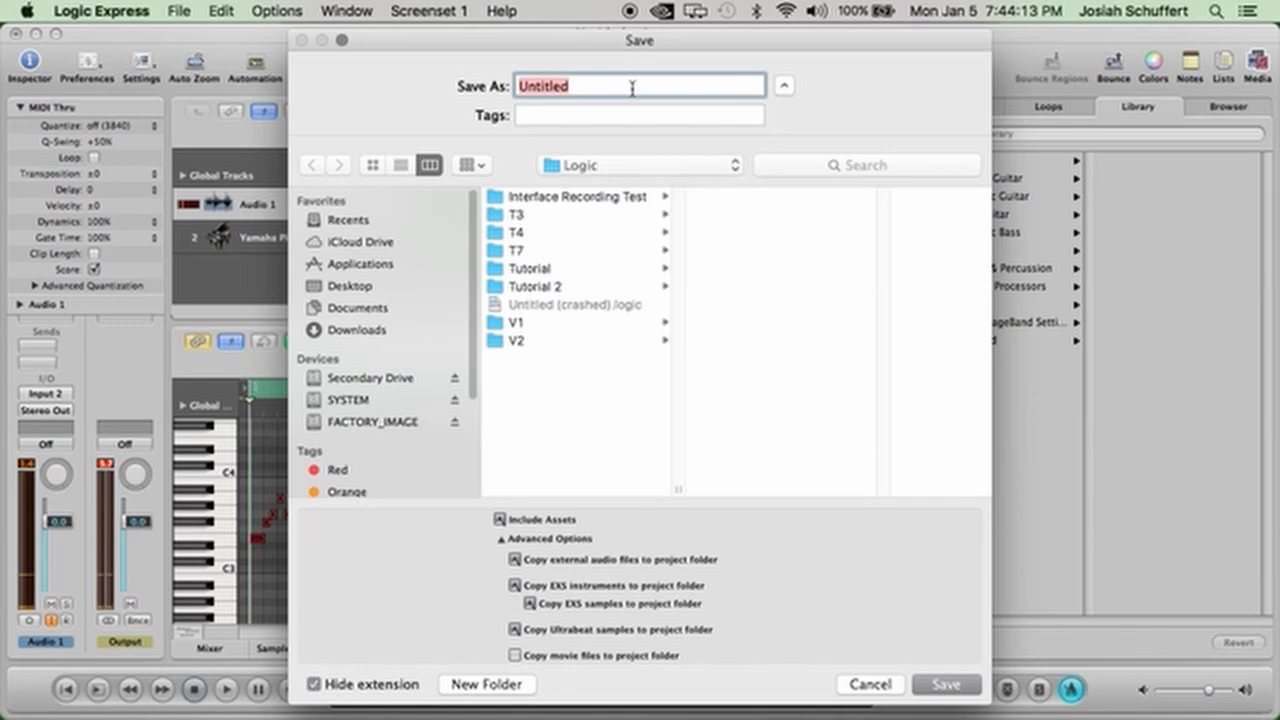
{"action": "type", "text": "T8"}
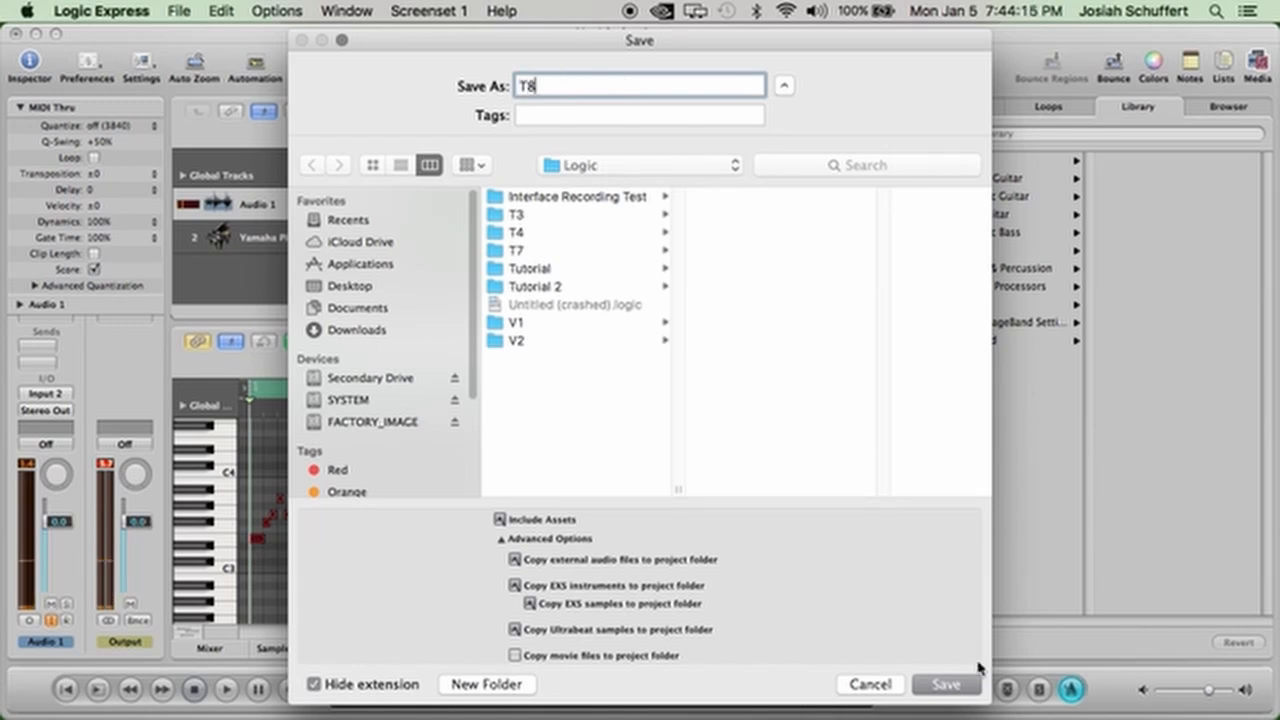
{"action": "left_click", "coordinate": [970, 683]}
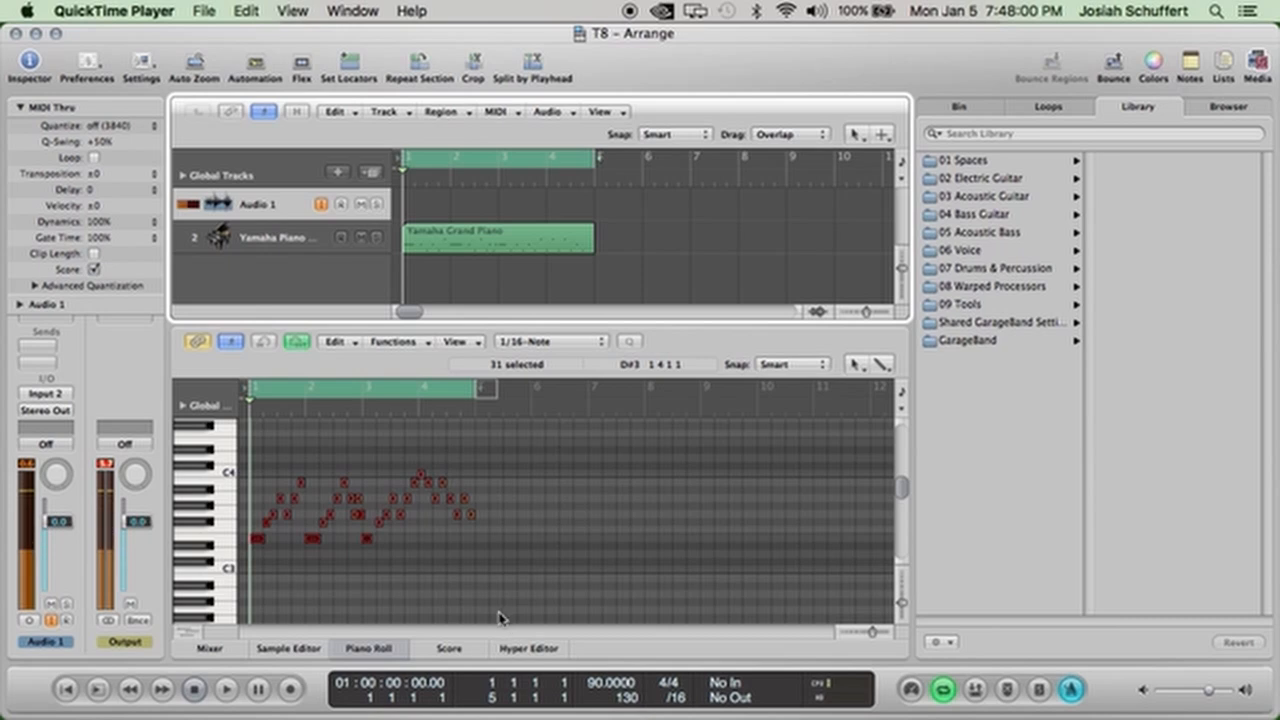
Listen to one pass of the piano loop, stop, and return the playhead to the project start.
{"action": "left_click", "coordinate": [228, 689]}
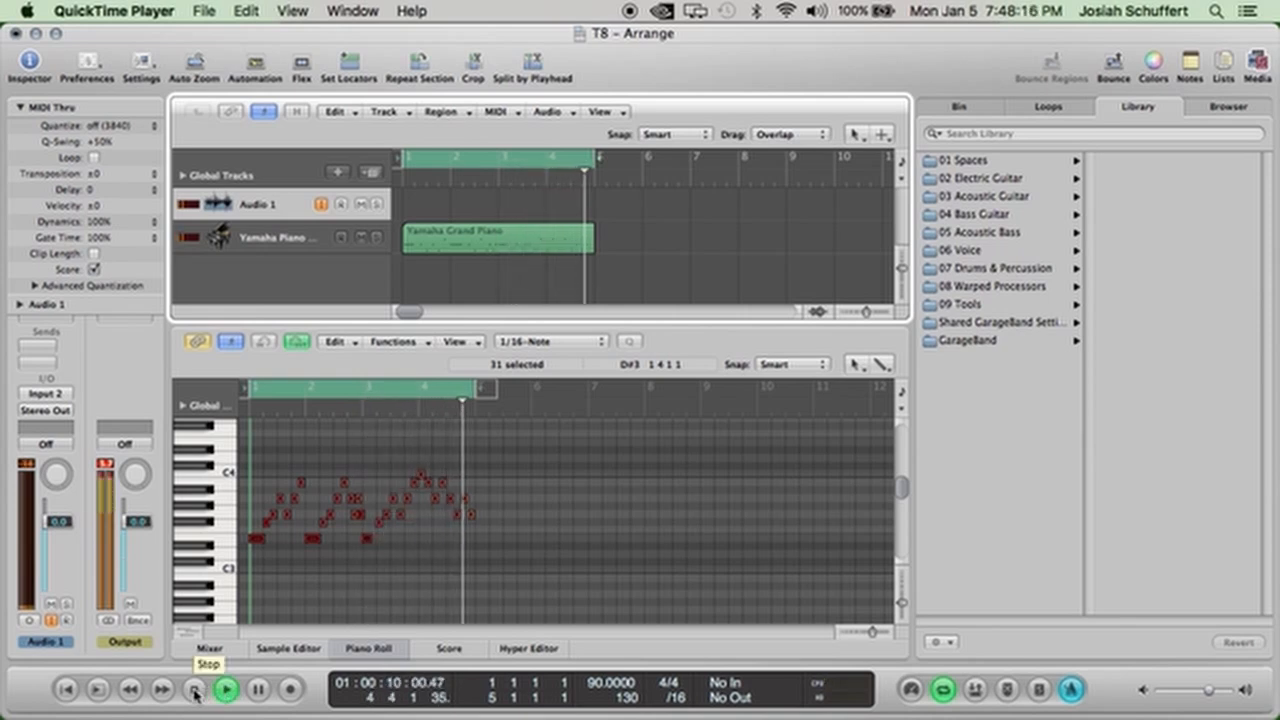
{"action": "left_click", "coordinate": [195, 690]}
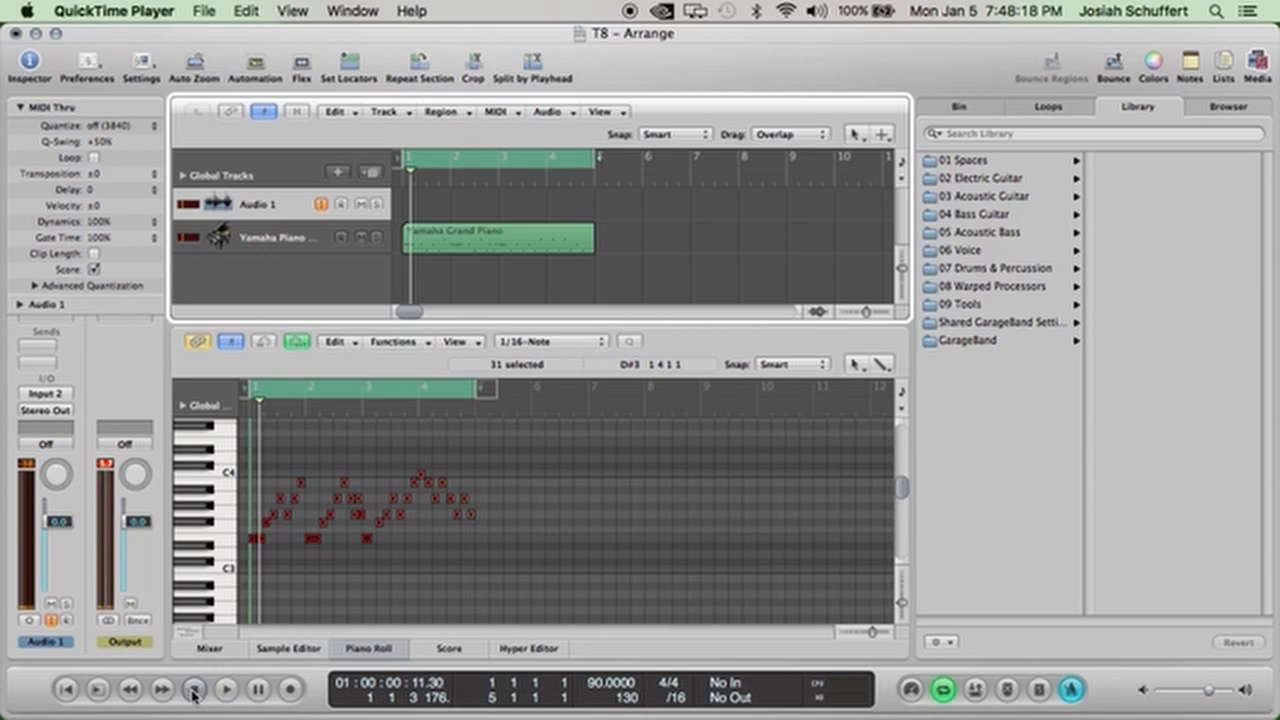
{"action": "left_click", "coordinate": [68, 689]}
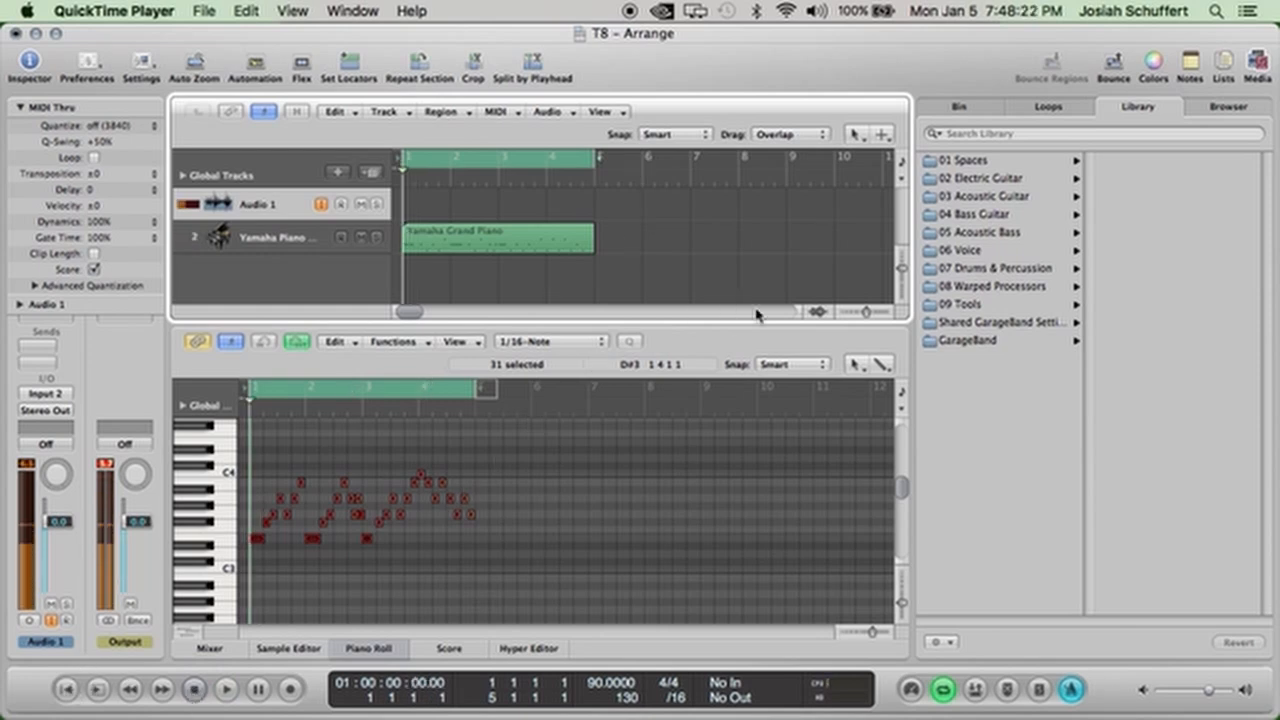
Extend the cycle range to bar 13 and loop the Yamaha Grand Piano region up to bar 13.
{"action": "left_click_drag", "start_coordinate": [867, 314], "coordinate": [864, 314]}
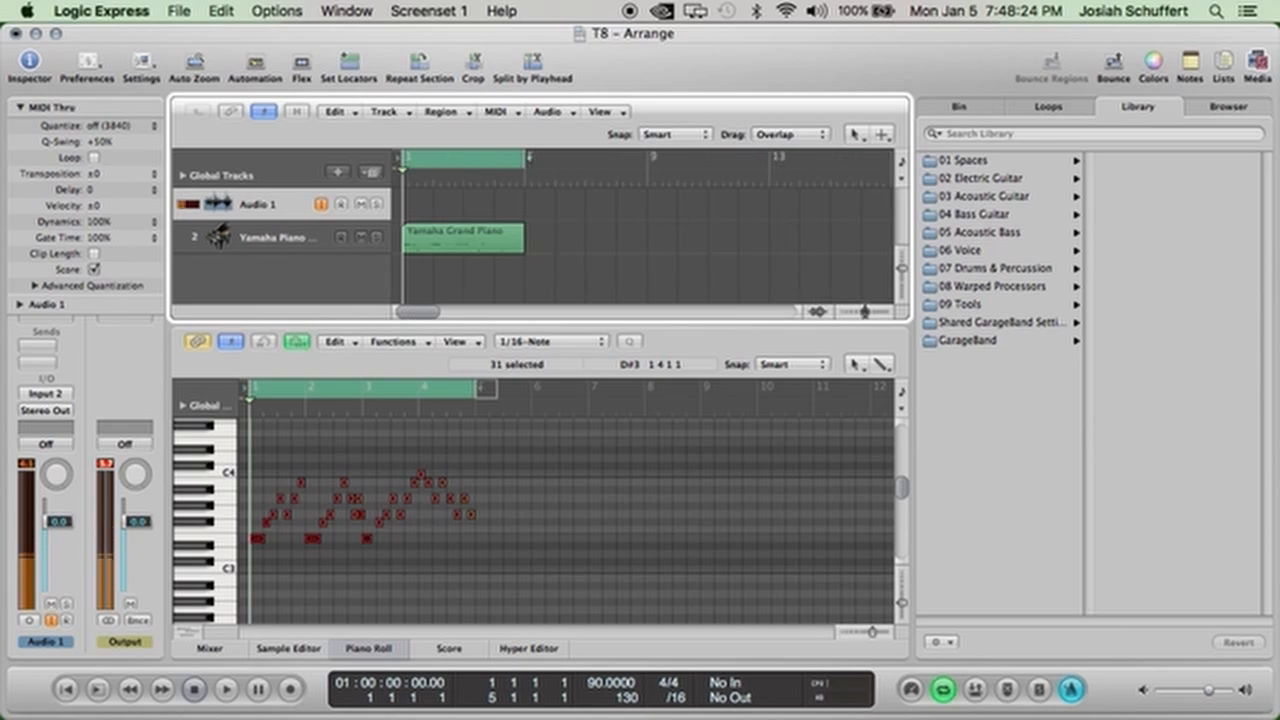
{"action": "left_click_drag", "start_coordinate": [527, 161], "coordinate": [770, 220]}
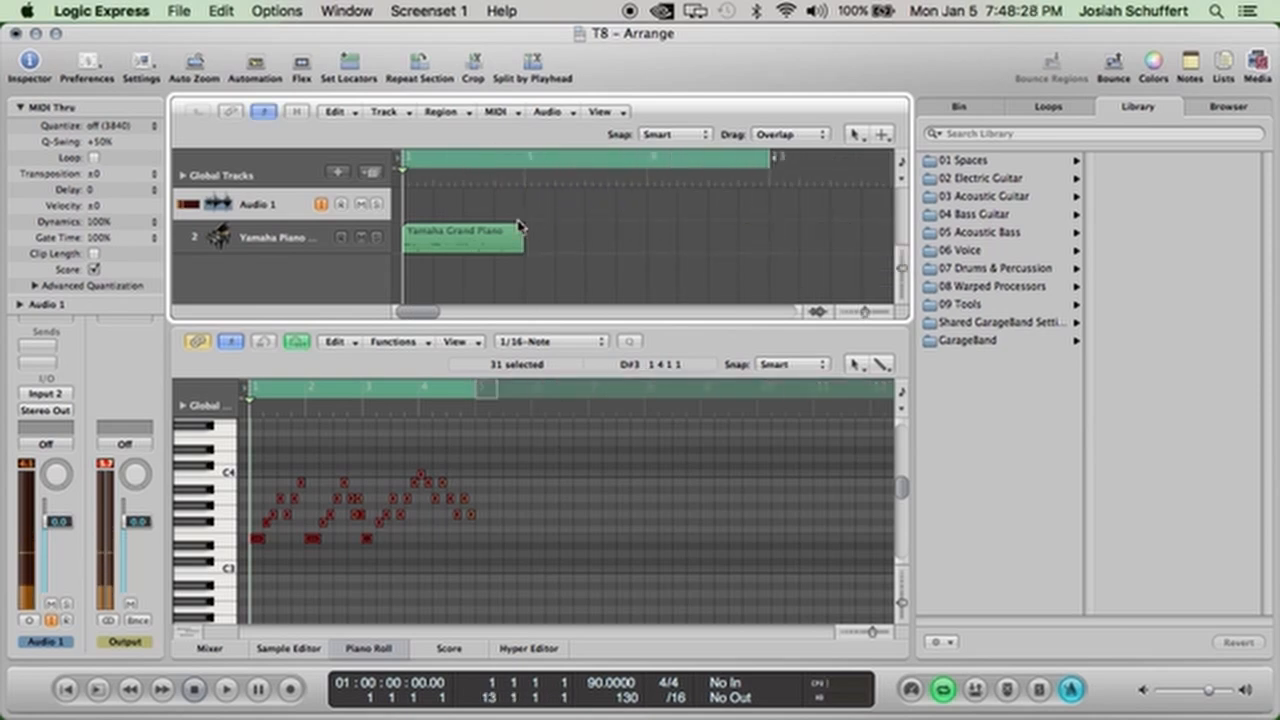
{"action": "left_click_drag", "start_coordinate": [521, 230], "coordinate": [767, 262]}
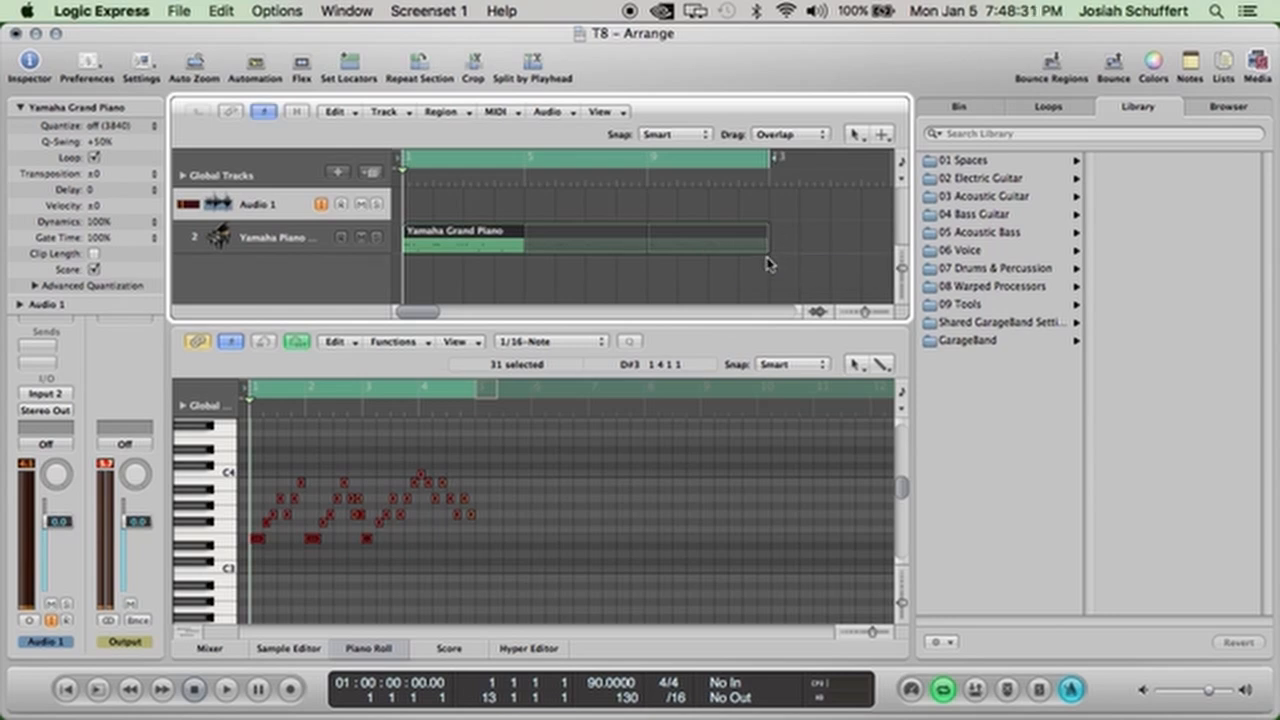
Set the project's recording count-in to 2 bars and close the project settings.
{"action": "right_click", "coordinate": [291, 689]}
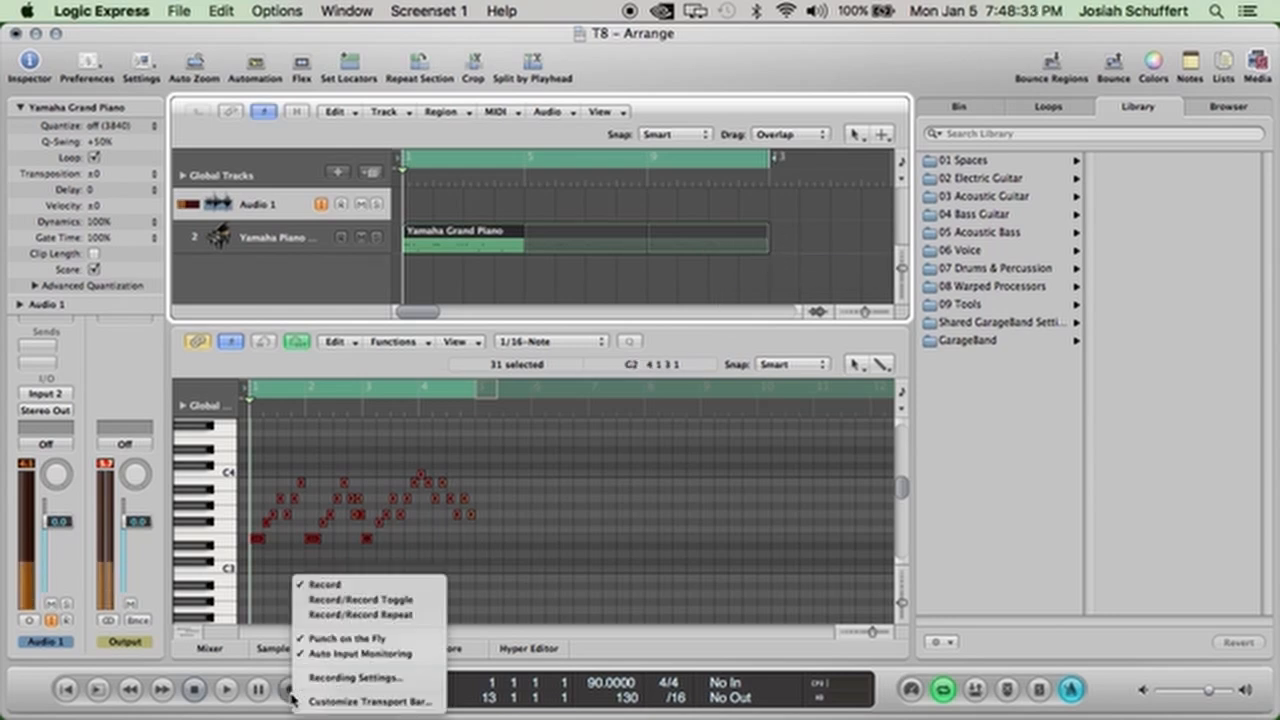
{"action": "left_click", "coordinate": [349, 688]}
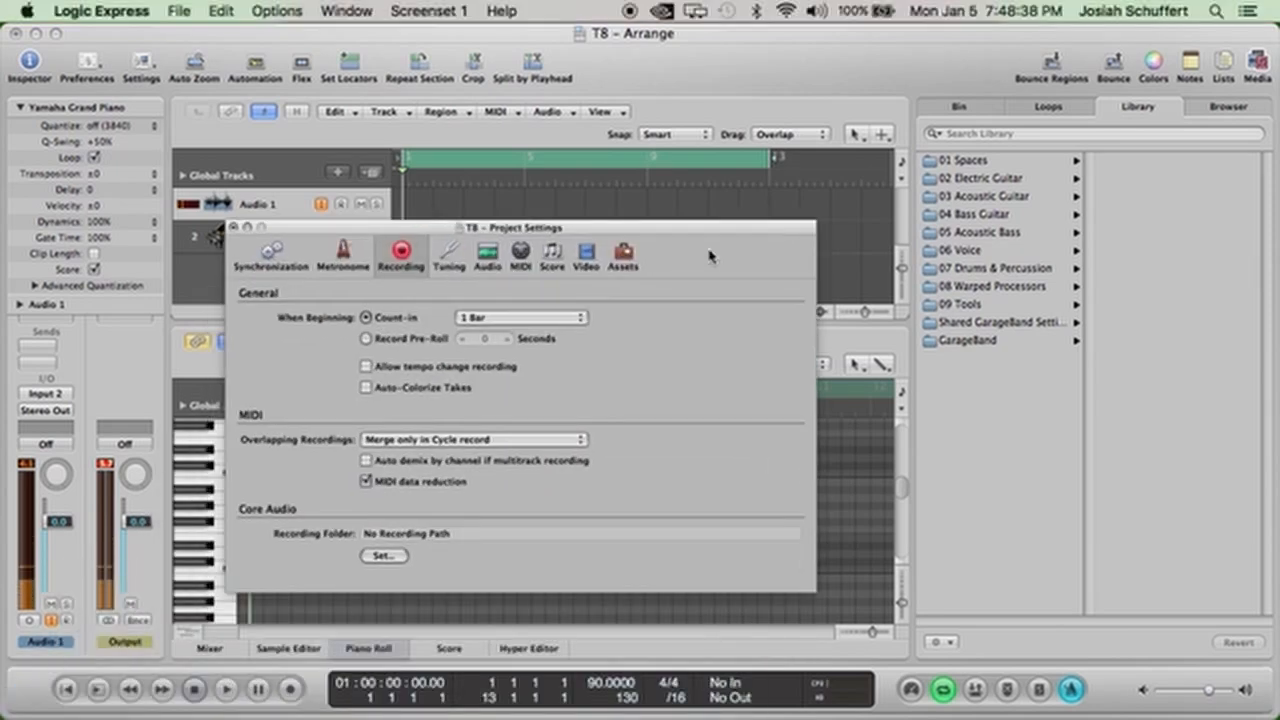
{"action": "left_click", "coordinate": [543, 320]}
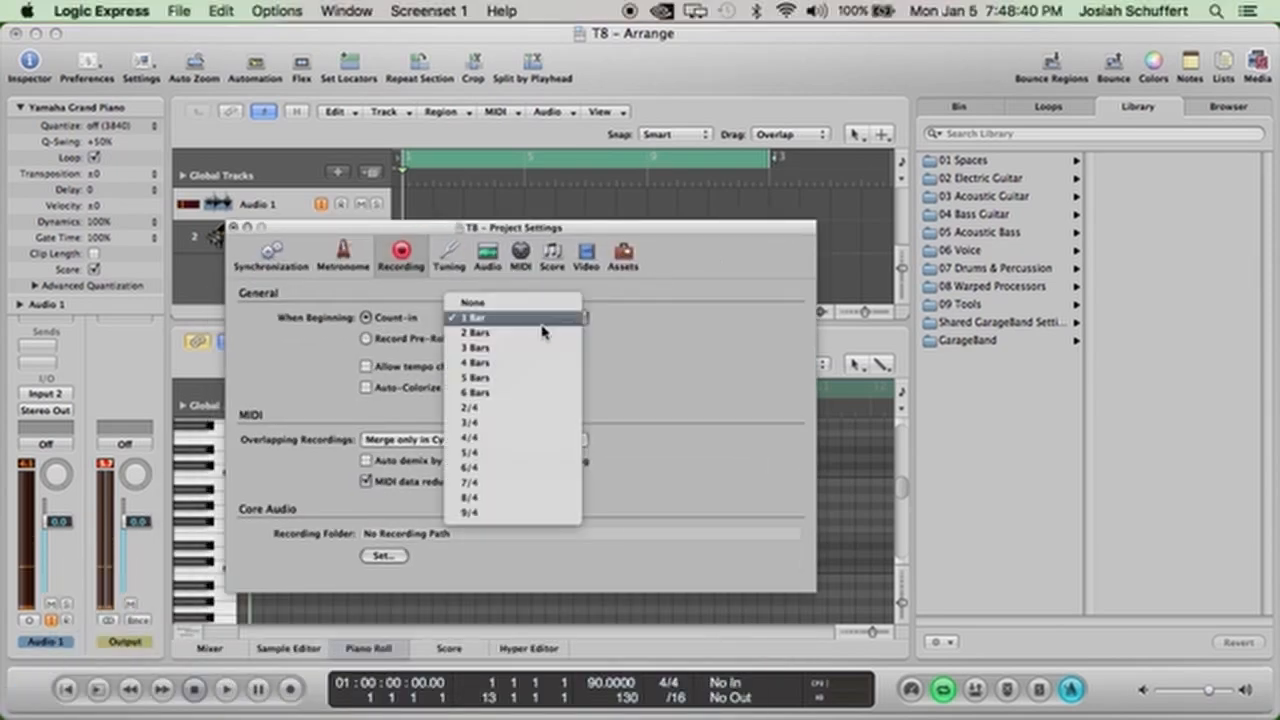
{"action": "left_click", "coordinate": [540, 340]}
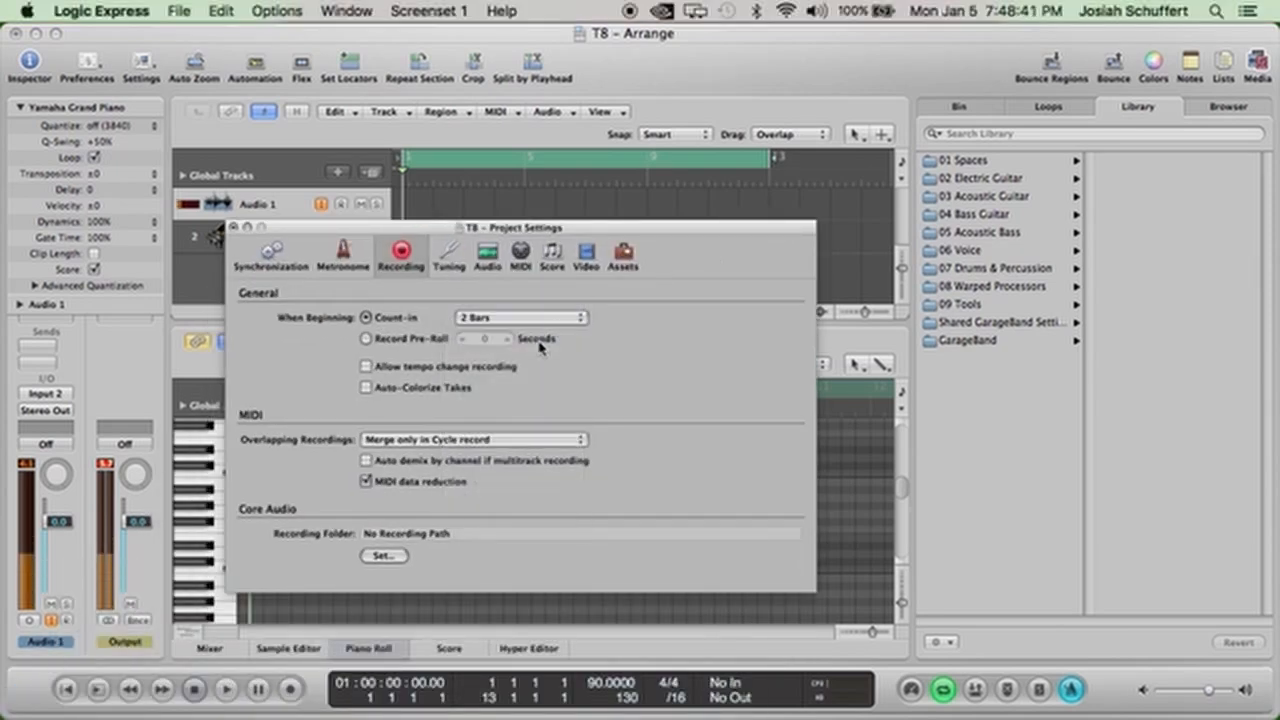
{"action": "left_click", "coordinate": [233, 228]}
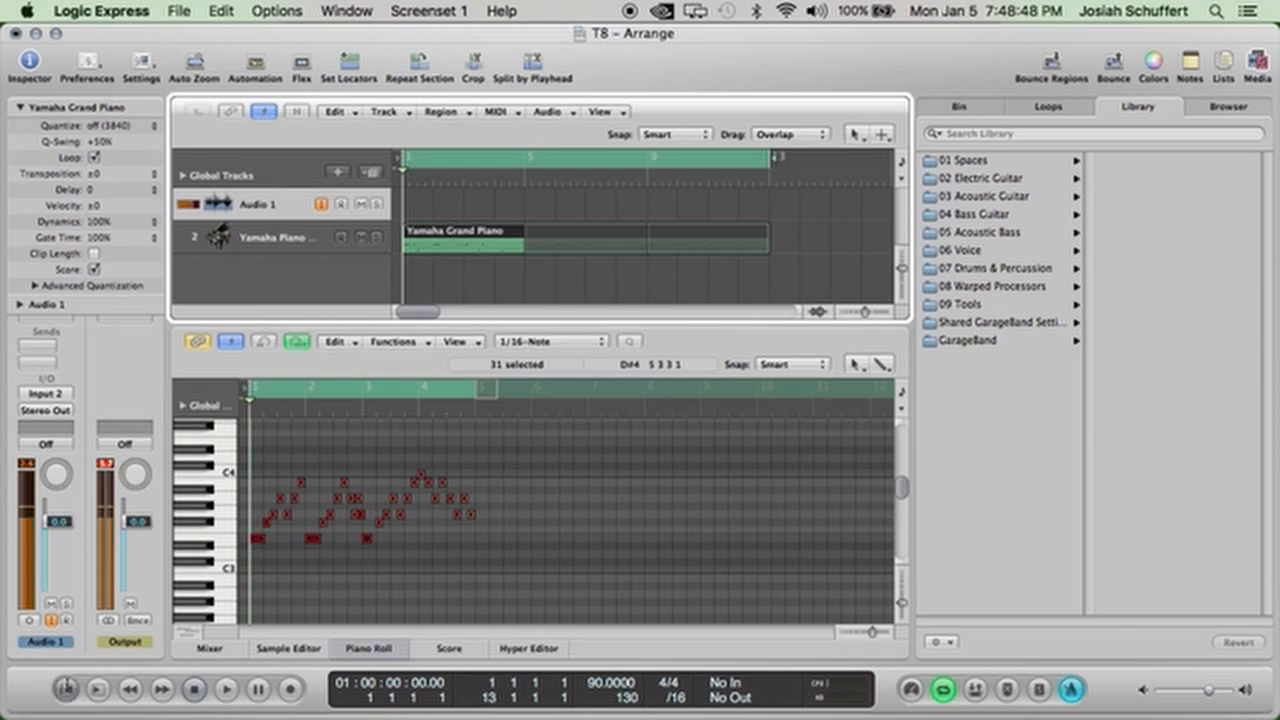
Arm the Audio 1 track, record an audio take from bar 1 to bar 13, and stop recording.
{"action": "left_click", "coordinate": [343, 205]}
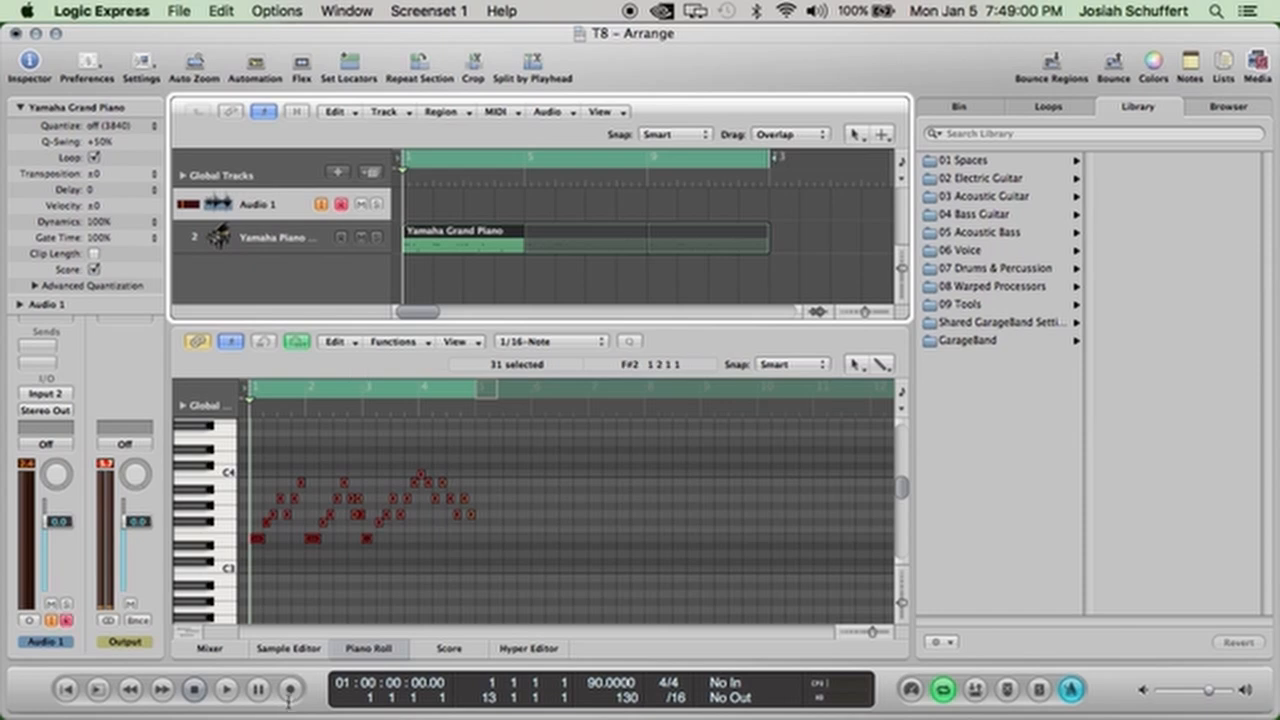
{"action": "key", "text": "r"}
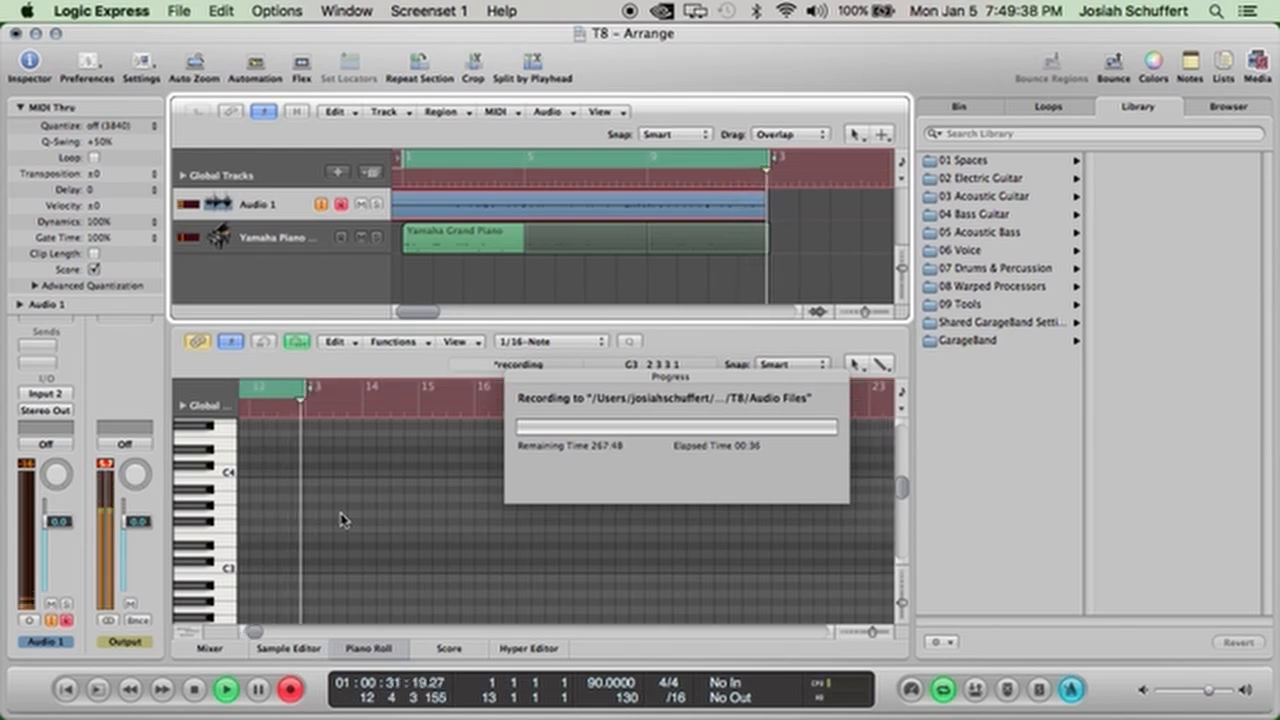
{"action": "key", "text": "space"}
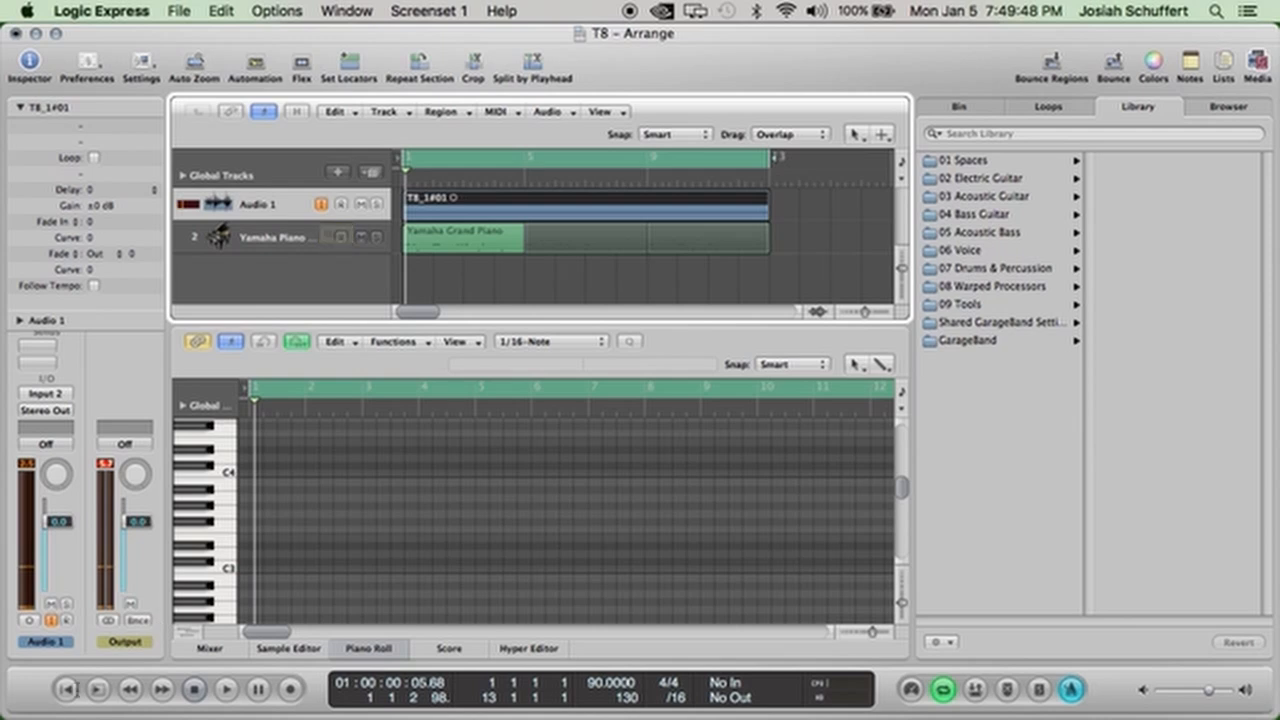
Play the project from the start and examine the whole recorded take's waveform in the Sample Editor.
{"action": "left_click", "coordinate": [75, 690]}
{"action": "left_click", "coordinate": [227, 690]}
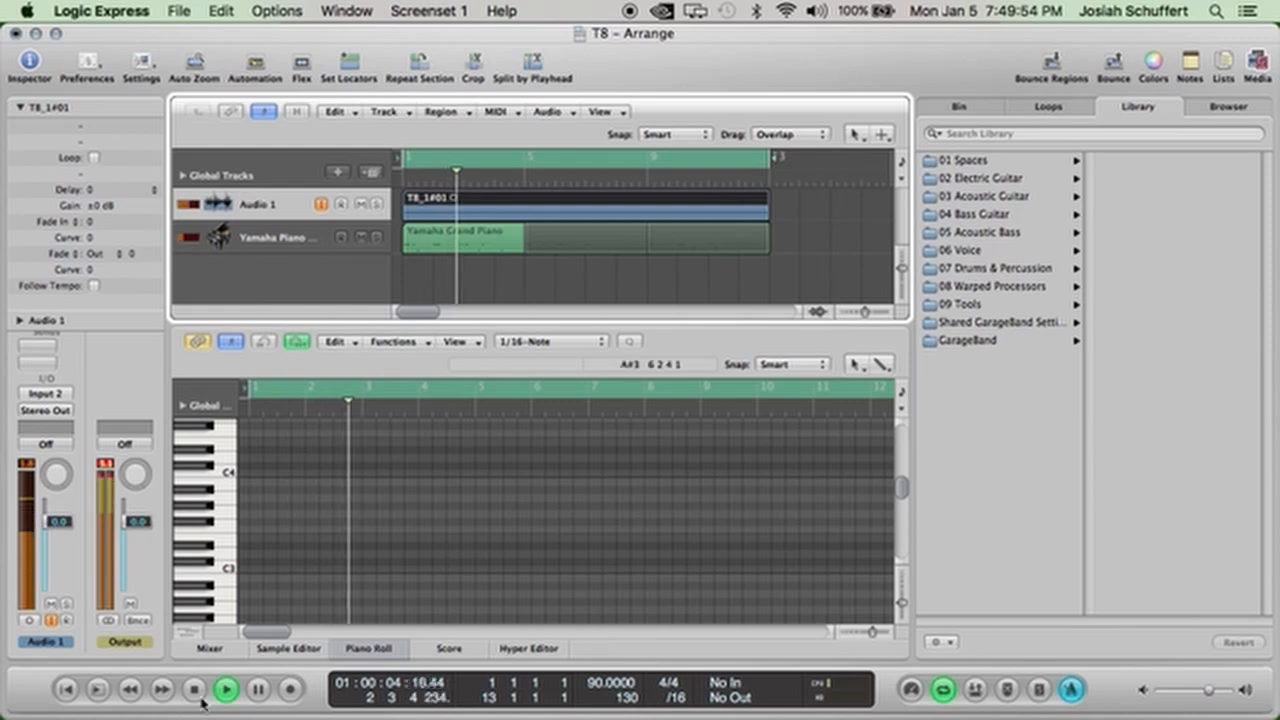
{"action": "left_click", "coordinate": [290, 650]}
{"action": "left_click", "coordinate": [563, 207]}
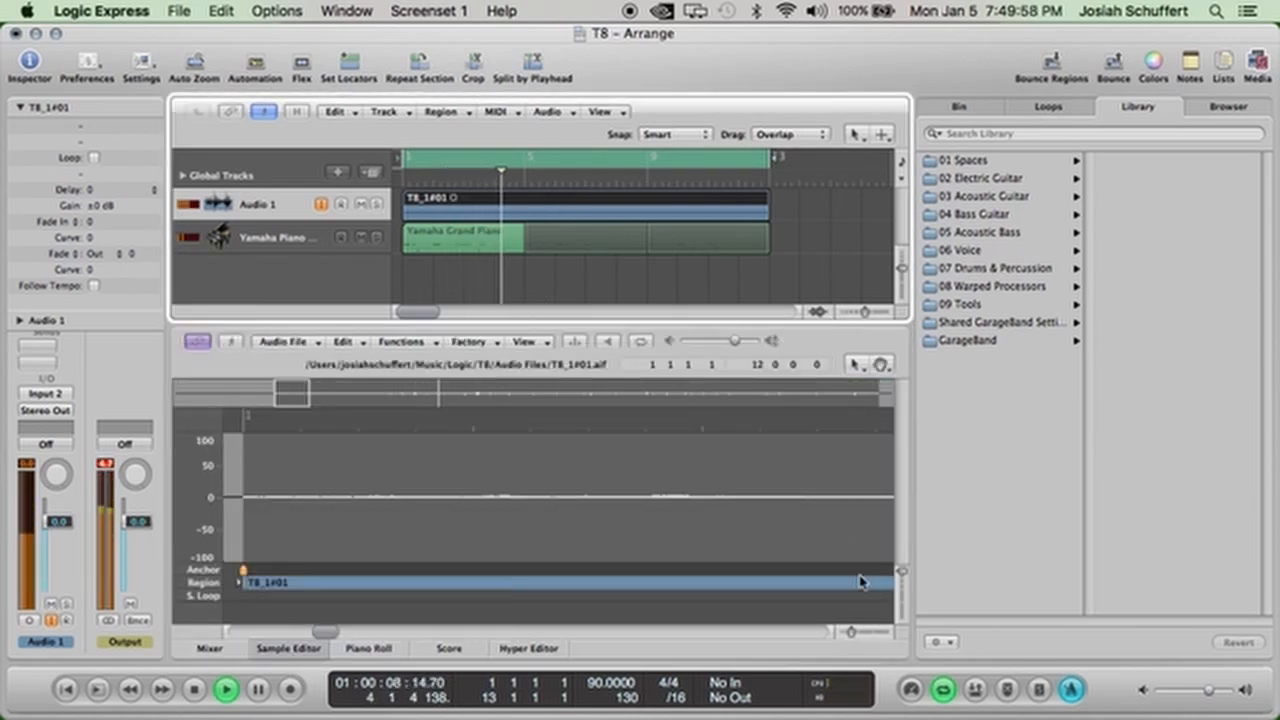
{"action": "left_click", "coordinate": [865, 635]}
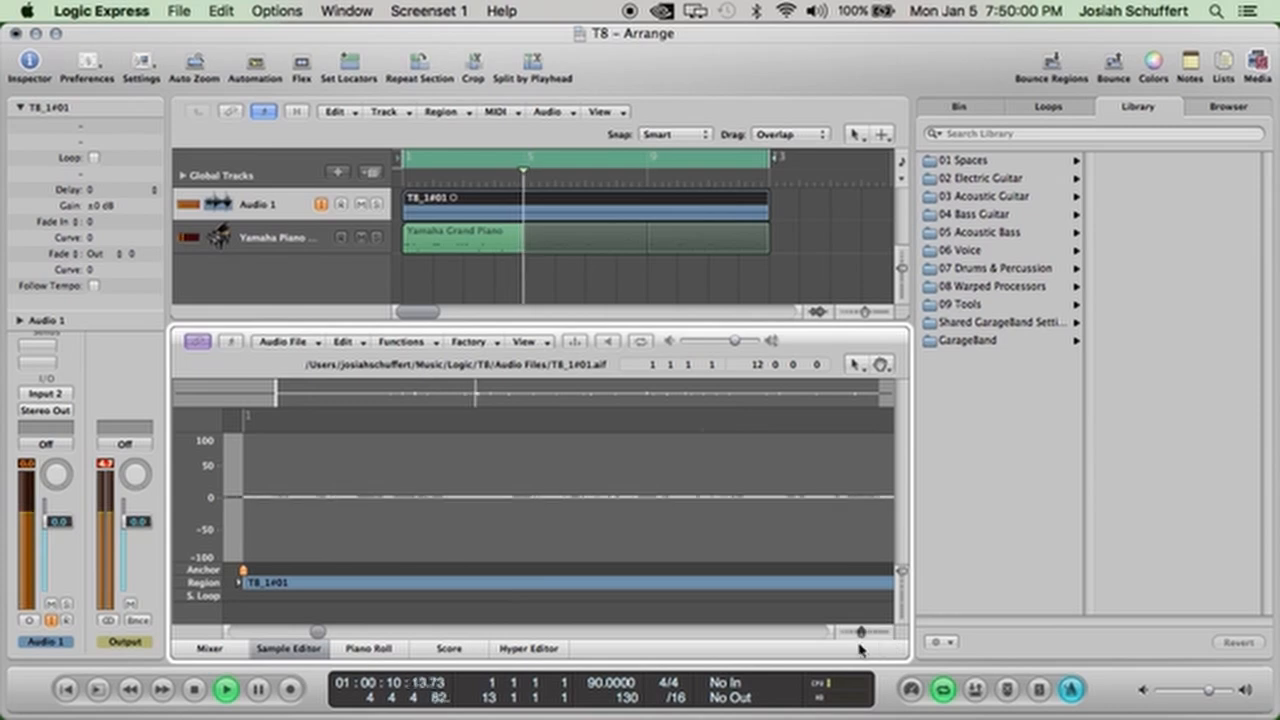
{"action": "left_click_drag", "start_coordinate": [862, 636], "coordinate": [838, 650]}
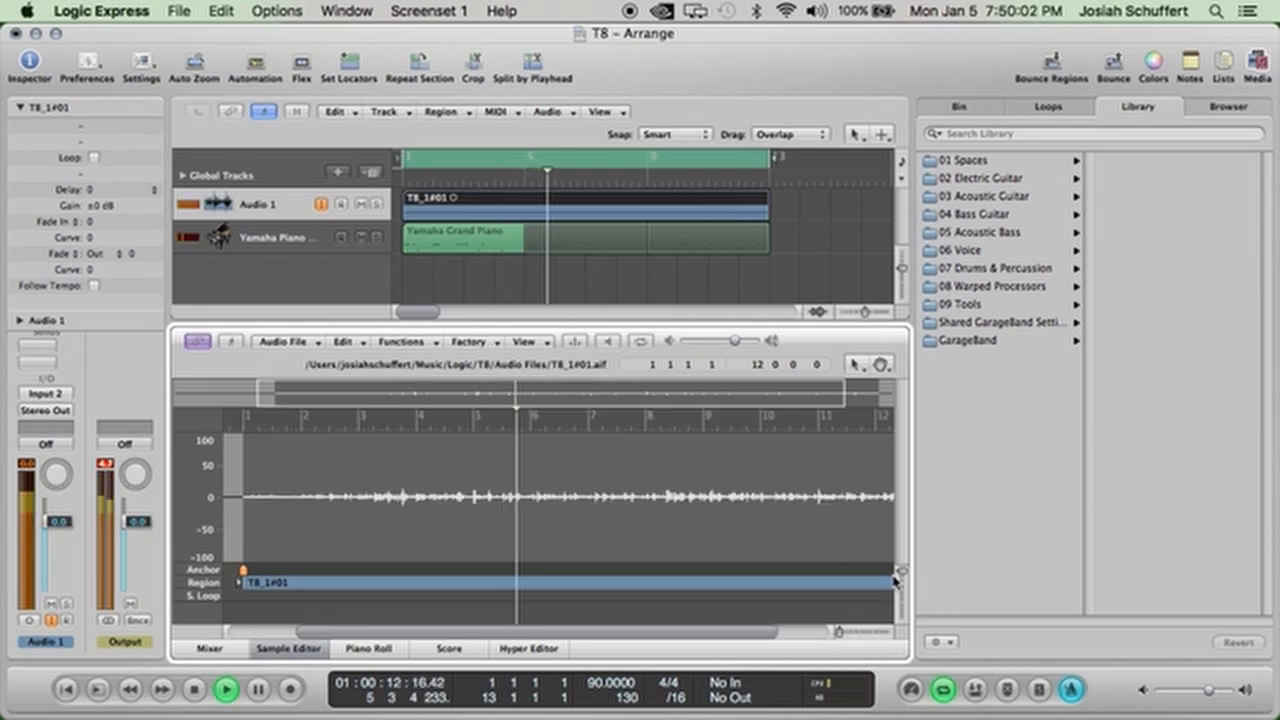
{"action": "mouse_move", "coordinate": [901, 572]}
{"action": "left_mouse_down"}
{"action": "mouse_move", "coordinate": [902, 593]}
{"action": "mouse_move", "coordinate": [902, 580]}
{"action": "left_mouse_up"}
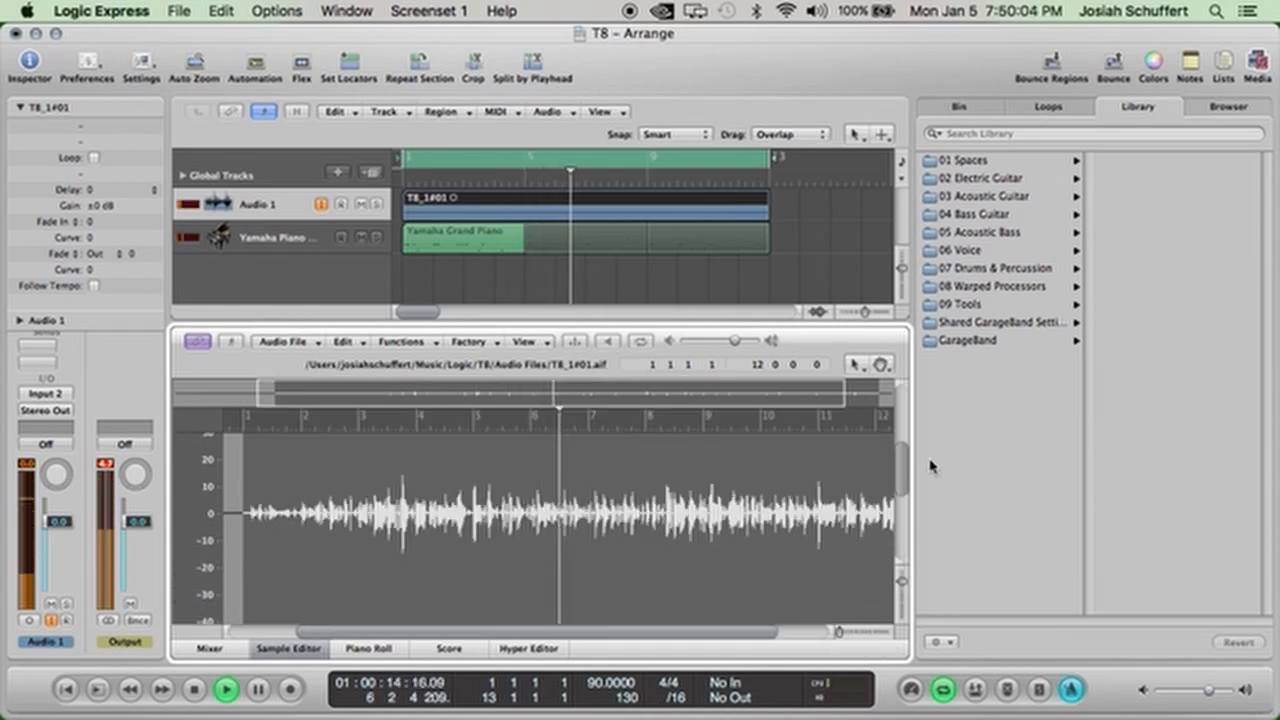
Collapse the Sample Editor so the arrangement fills the window, and stop playback.
{"action": "left_click", "coordinate": [808, 322]}
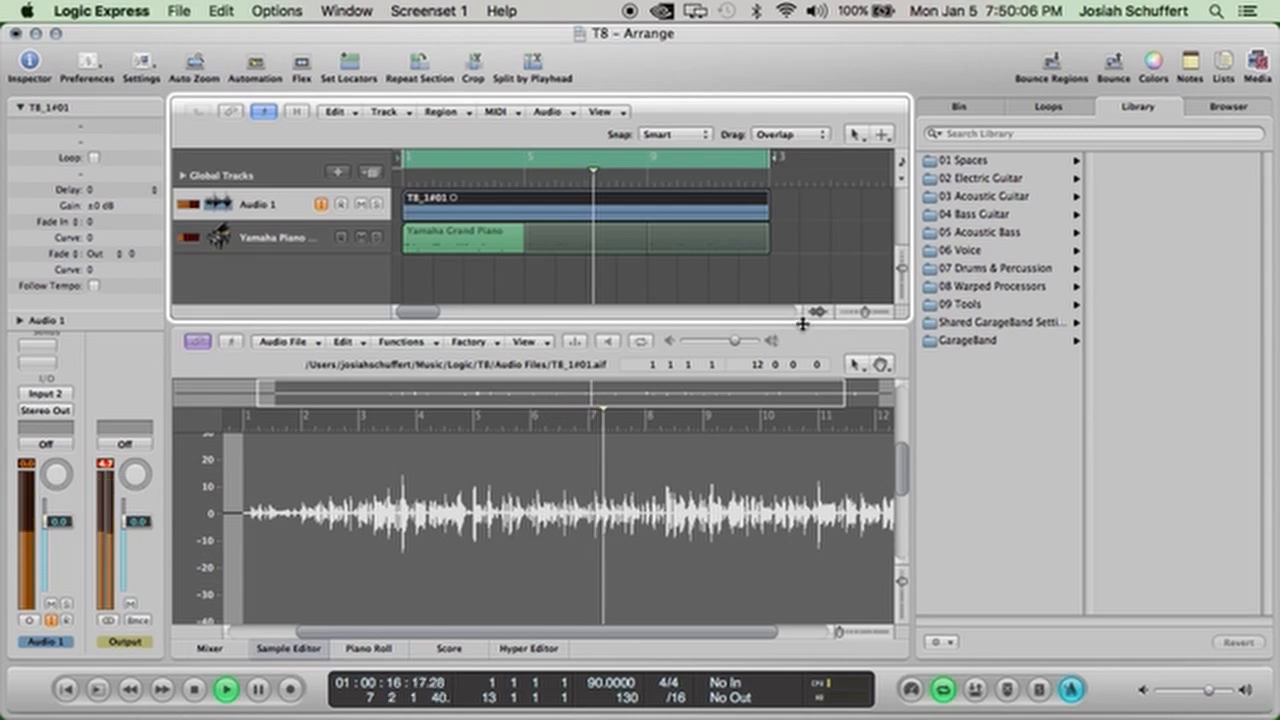
{"action": "left_click_drag", "start_coordinate": [808, 322], "coordinate": [867, 637]}
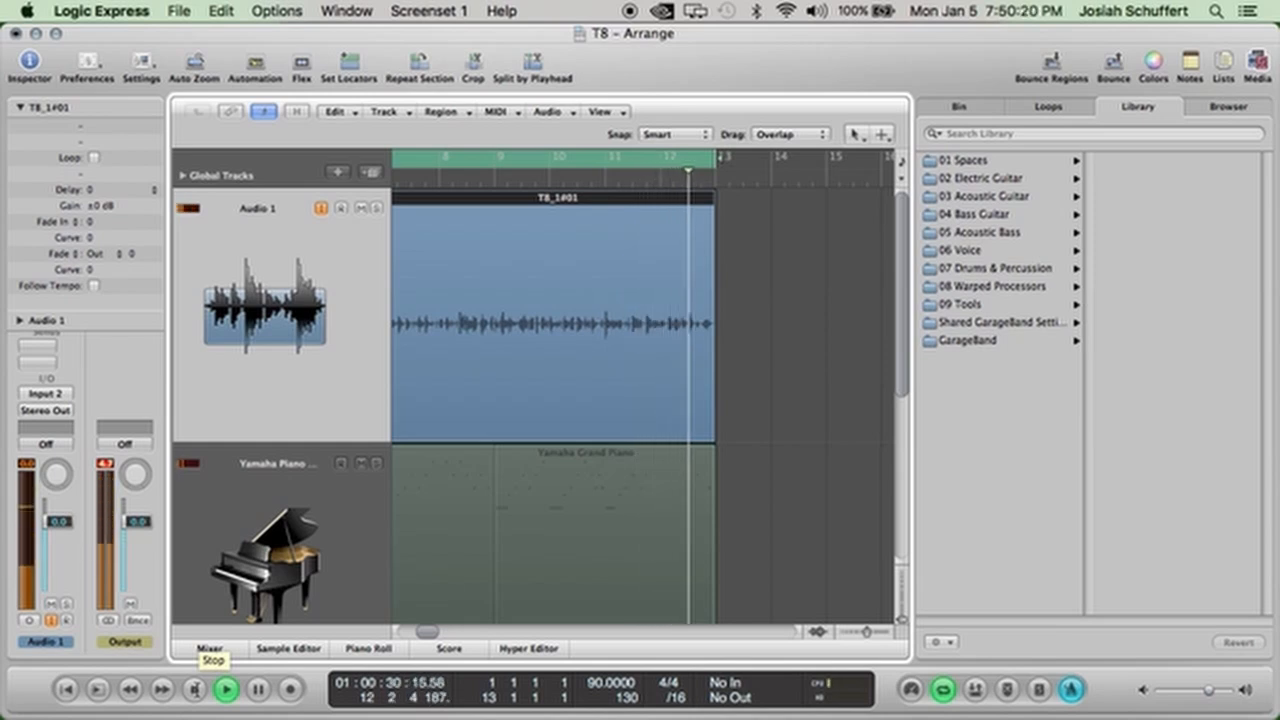
{"action": "left_click", "coordinate": [195, 688]}
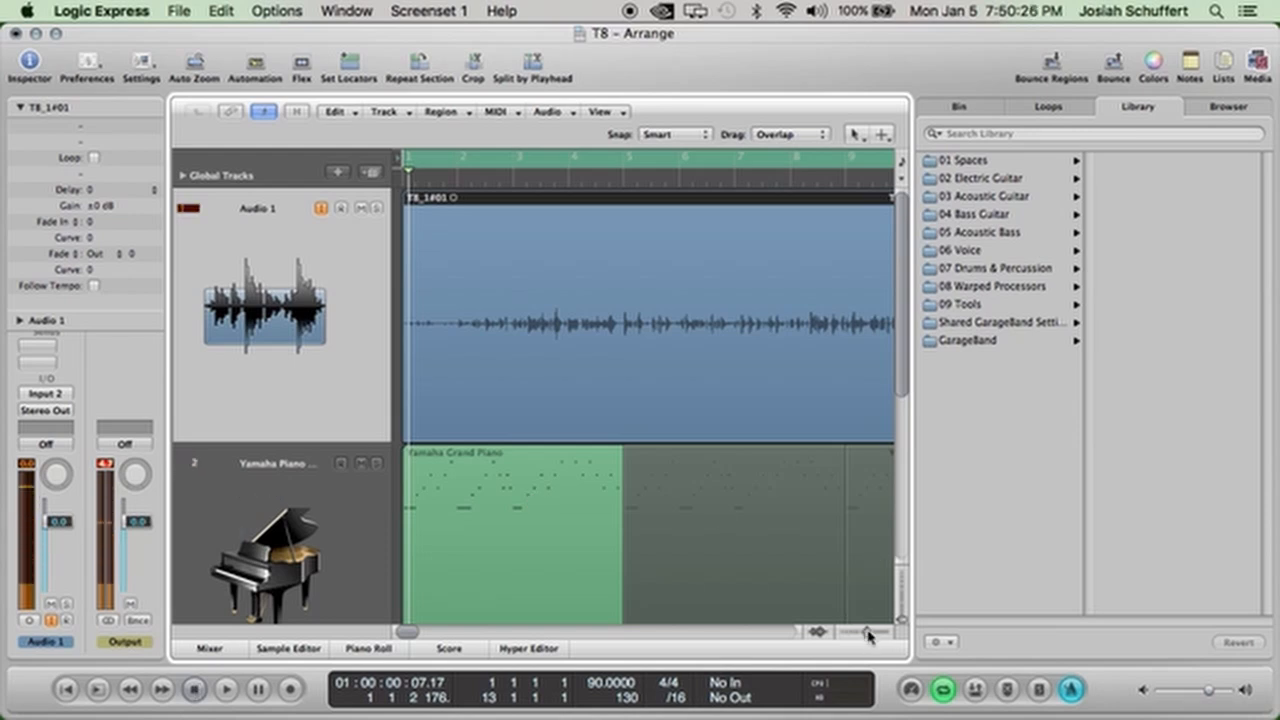
Turn off input monitoring on the Audio 1 track.
{"action": "left_click_drag", "start_coordinate": [868, 634], "coordinate": [904, 608]}
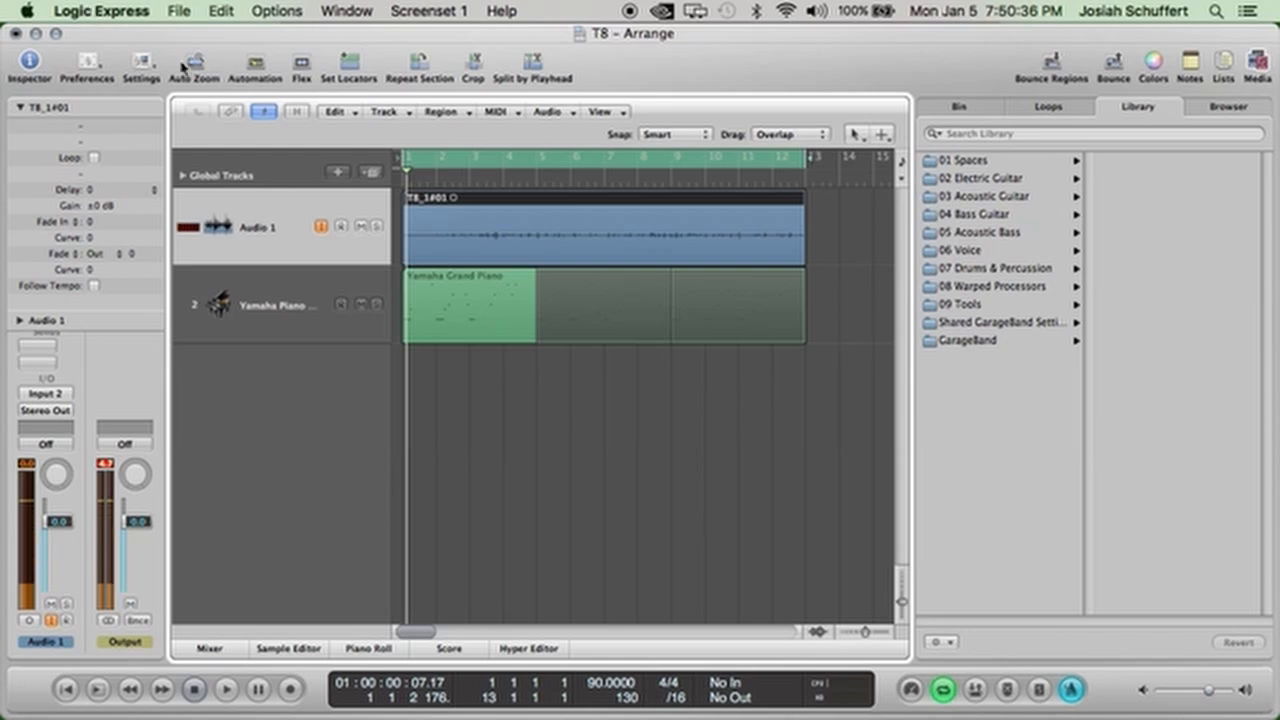
{"action": "left_click", "coordinate": [321, 227]}
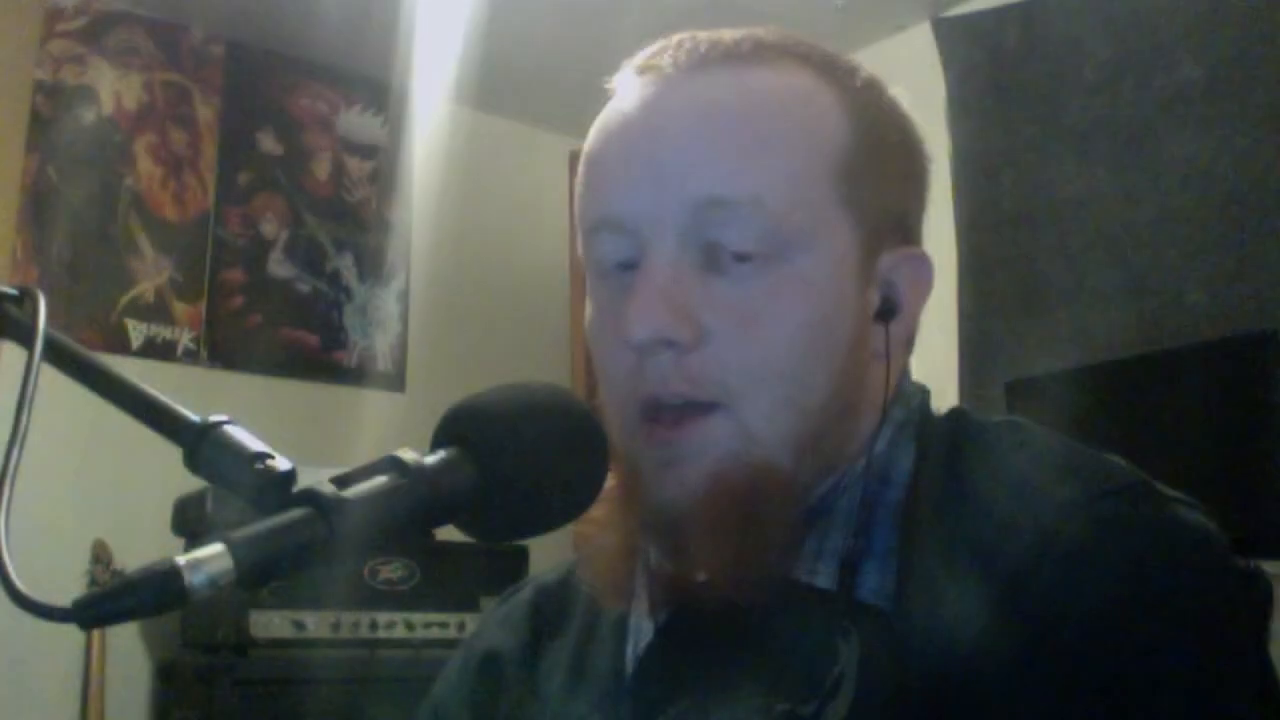